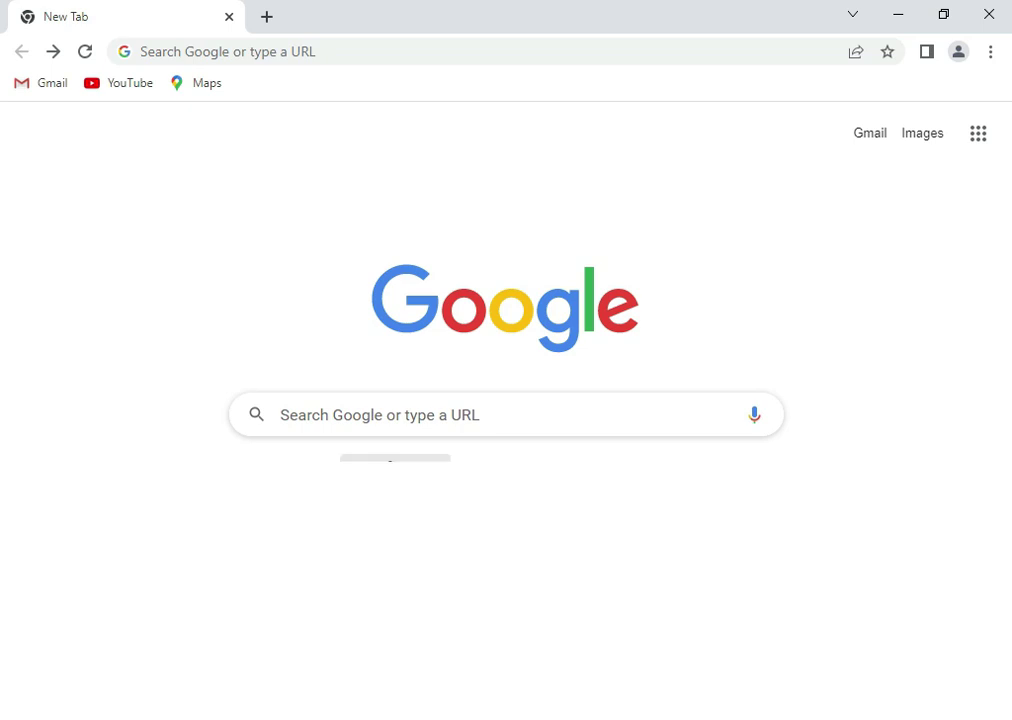
Search Google for 'google sheets', correcting a typo along the way
{"action": "left_click", "coordinate": [359, 418]}
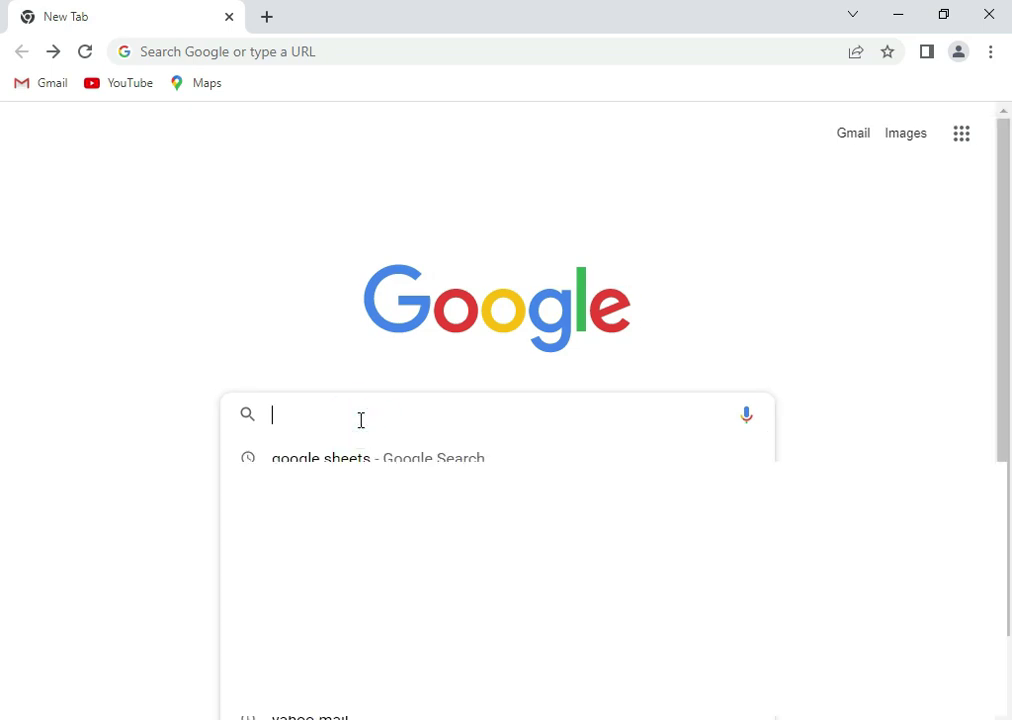
{"action": "type", "text": "google "}
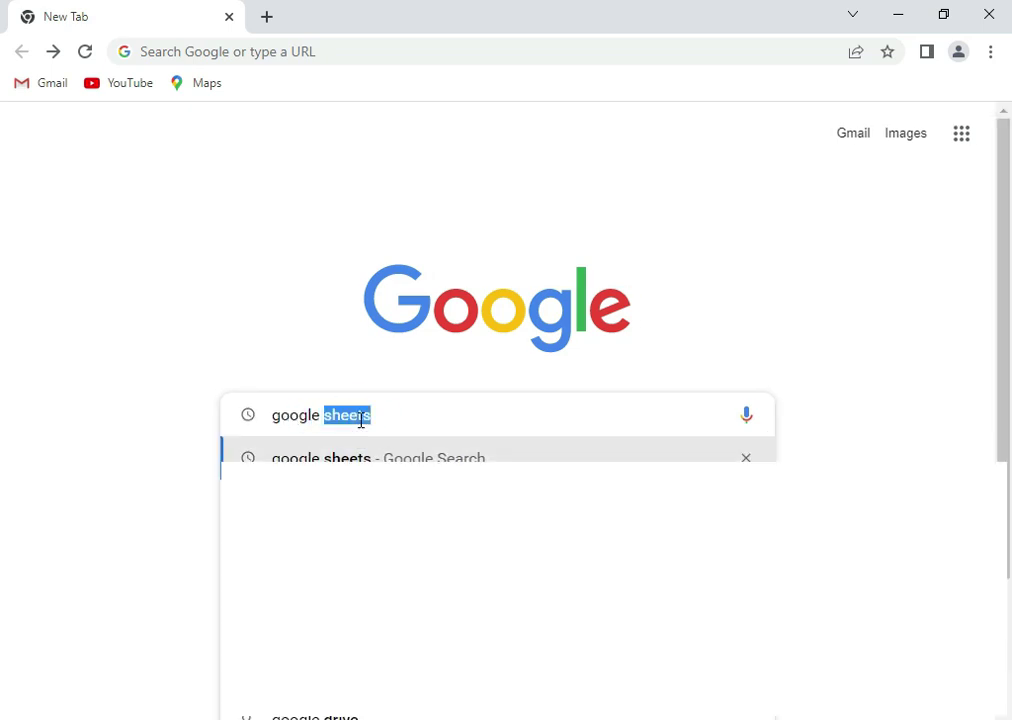
{"action": "type", "text": "d"}
{"action": "key", "text": "BackSpace"}
{"action": "type", "text": "sheets"}
{"action": "key", "text": "Return"}
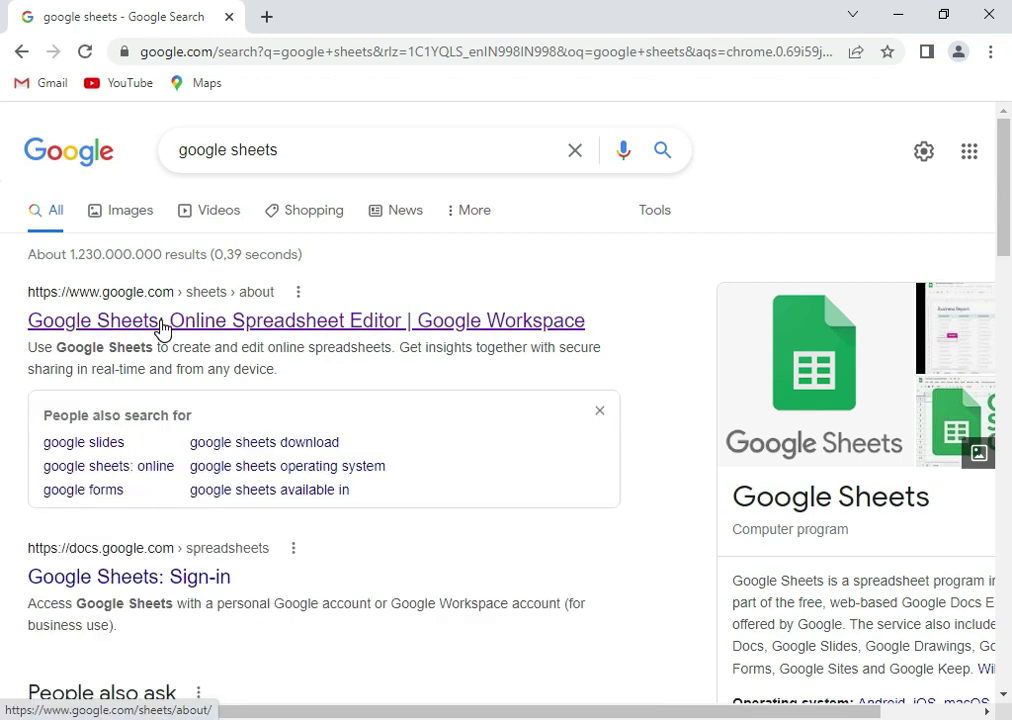
Open the Google Sheets sign-in result and log in with the saved account's password
{"action": "left_click", "coordinate": [168, 578]}
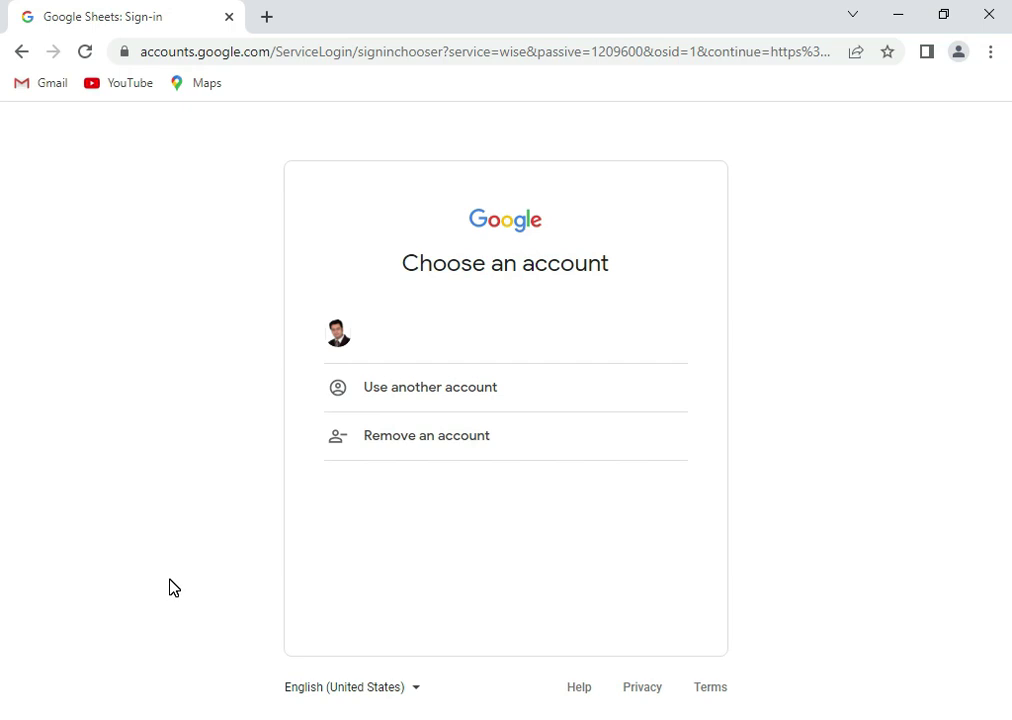
{"action": "left_click", "coordinate": [376, 325]}
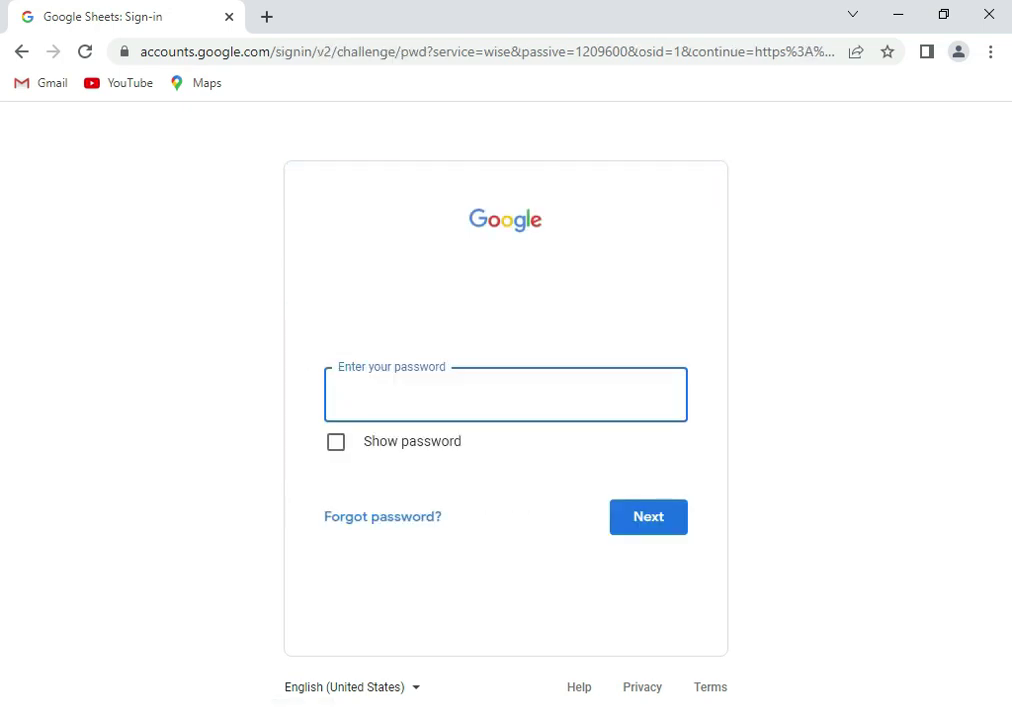
{"action": "type", "text": "••••••••••"}
{"action": "key", "text": "Return"}
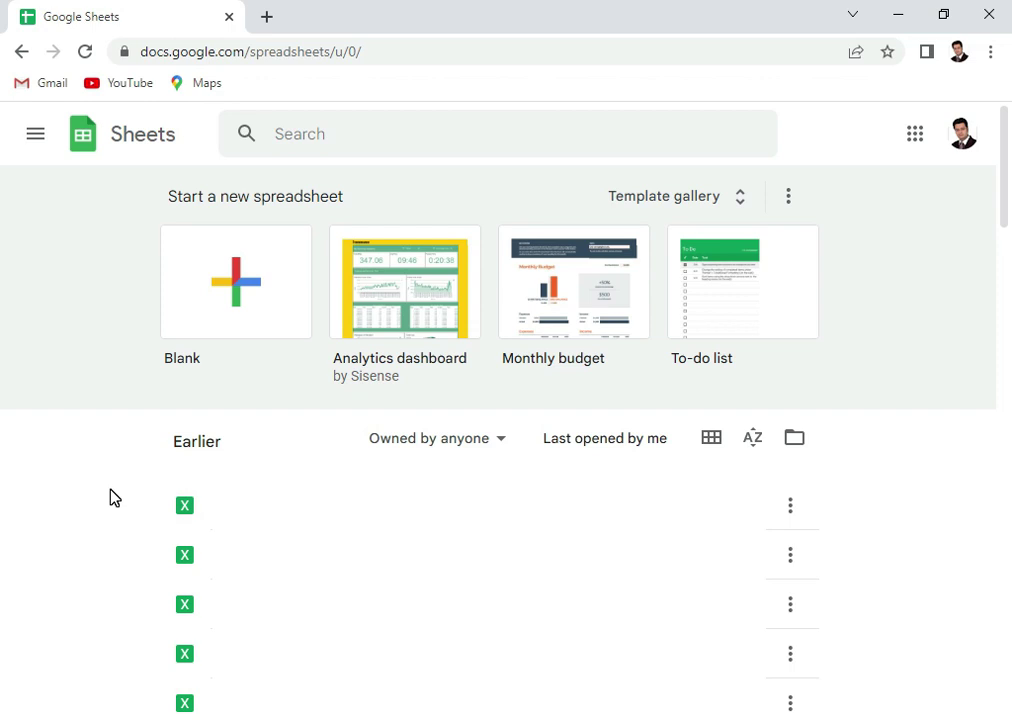
Open the Template gallery from the Sheets home page
{"action": "left_click", "coordinate": [740, 200]}
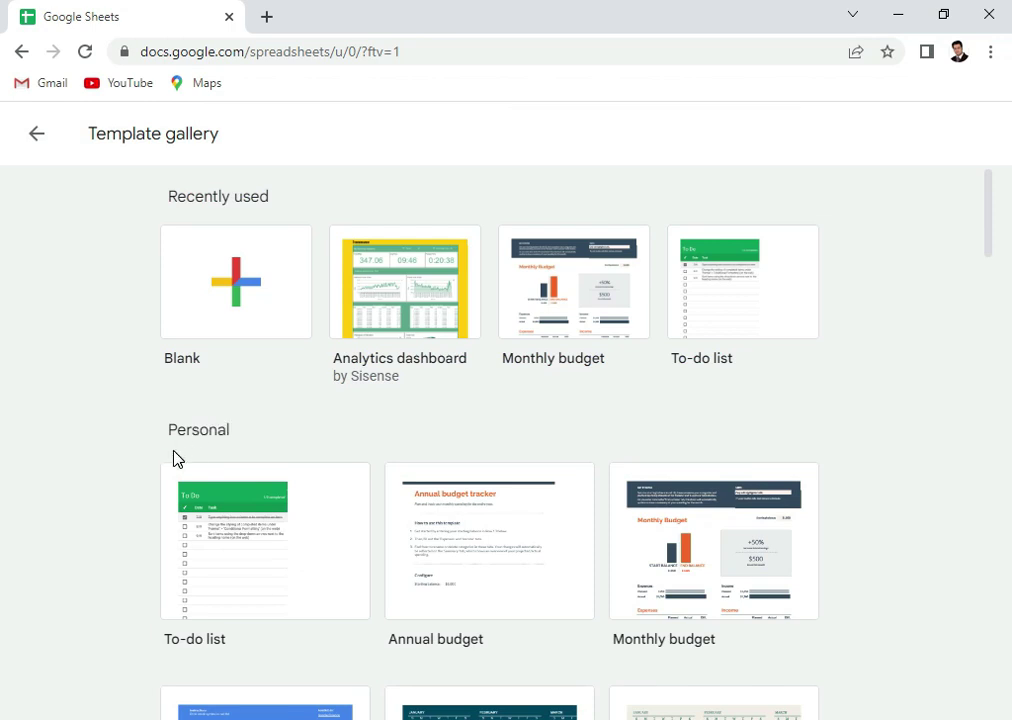
{"action": "scroll", "coordinate": [192, 458], "scroll_direction": "down", "scroll_amount": 2}
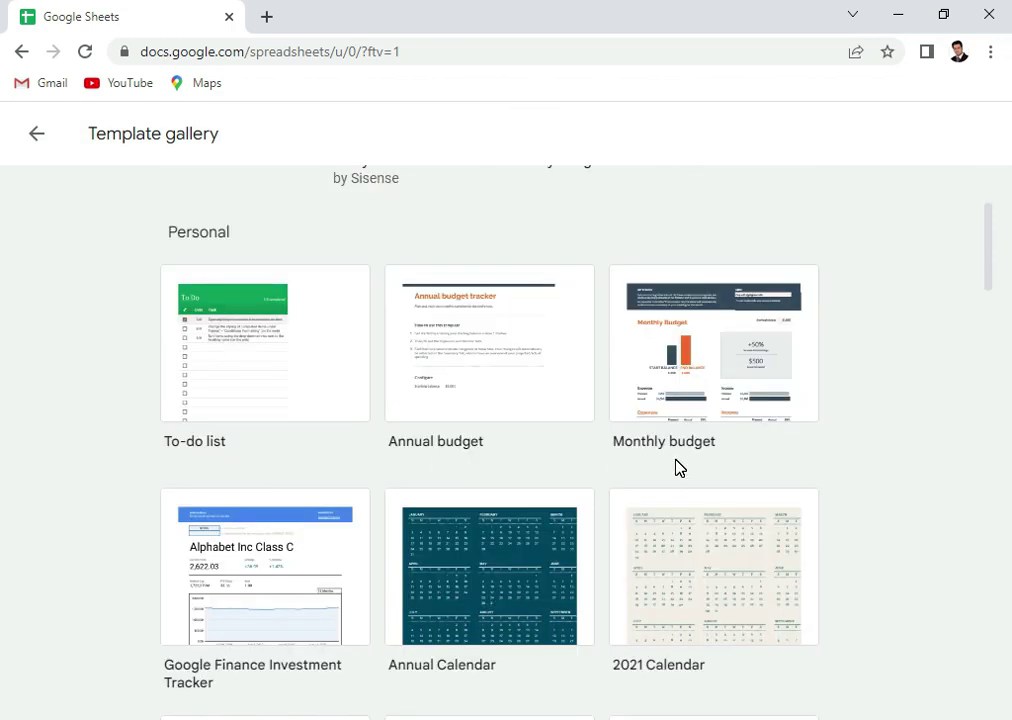
{"action": "scroll", "coordinate": [675, 467], "scroll_direction": "down", "scroll_amount": 2}
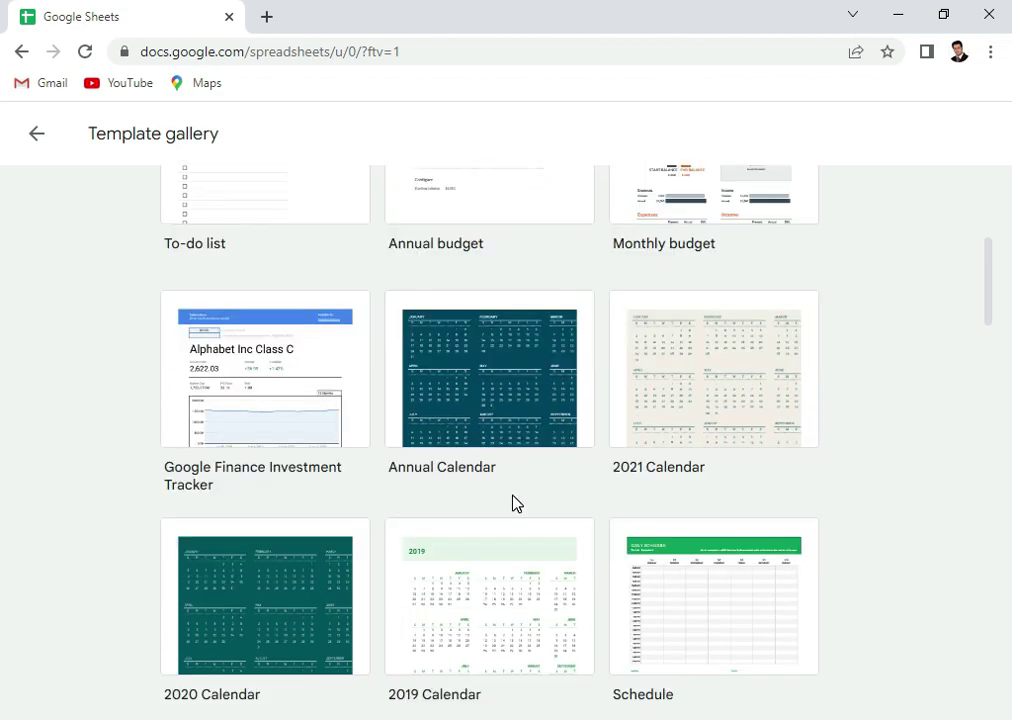
{"action": "scroll", "coordinate": [513, 503], "scroll_direction": "down", "scroll_amount": 3}
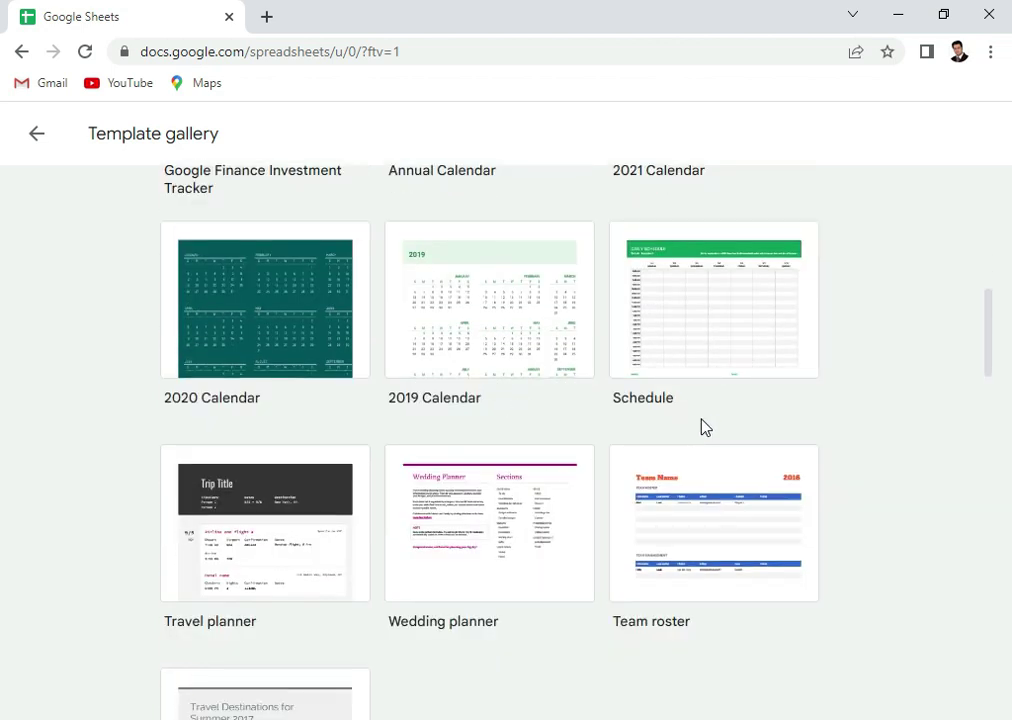
{"action": "scroll", "coordinate": [705, 427], "scroll_direction": "down", "scroll_amount": 2}
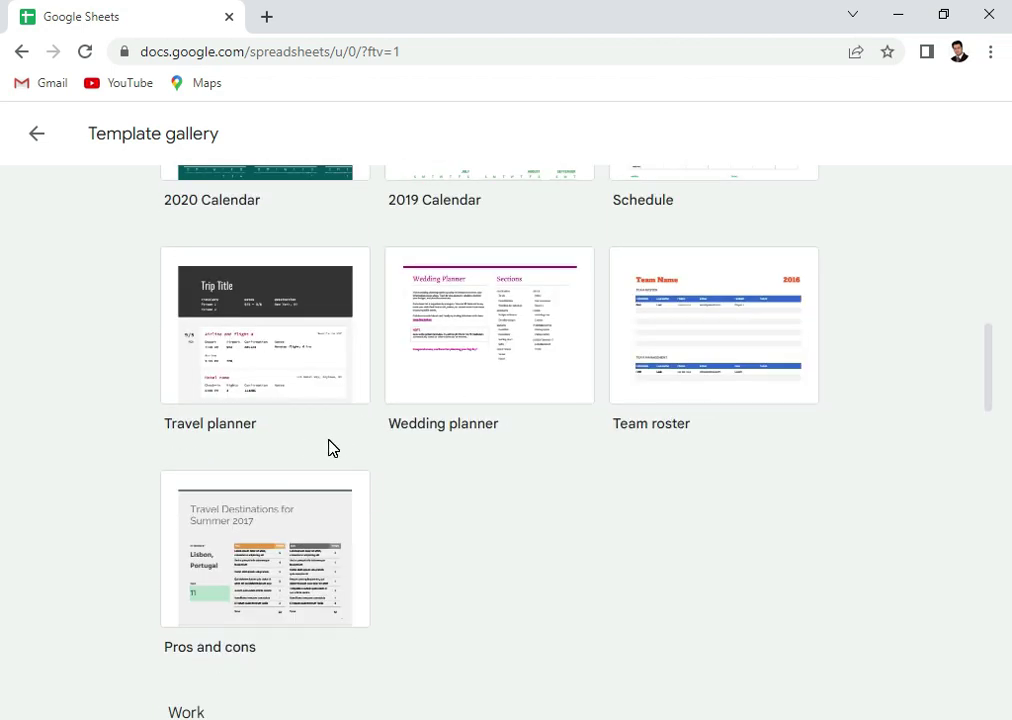
{"action": "scroll", "coordinate": [608, 481], "scroll_direction": "down", "scroll_amount": 3}
{"action": "scroll", "coordinate": [607, 482], "scroll_direction": "down", "scroll_amount": 2}
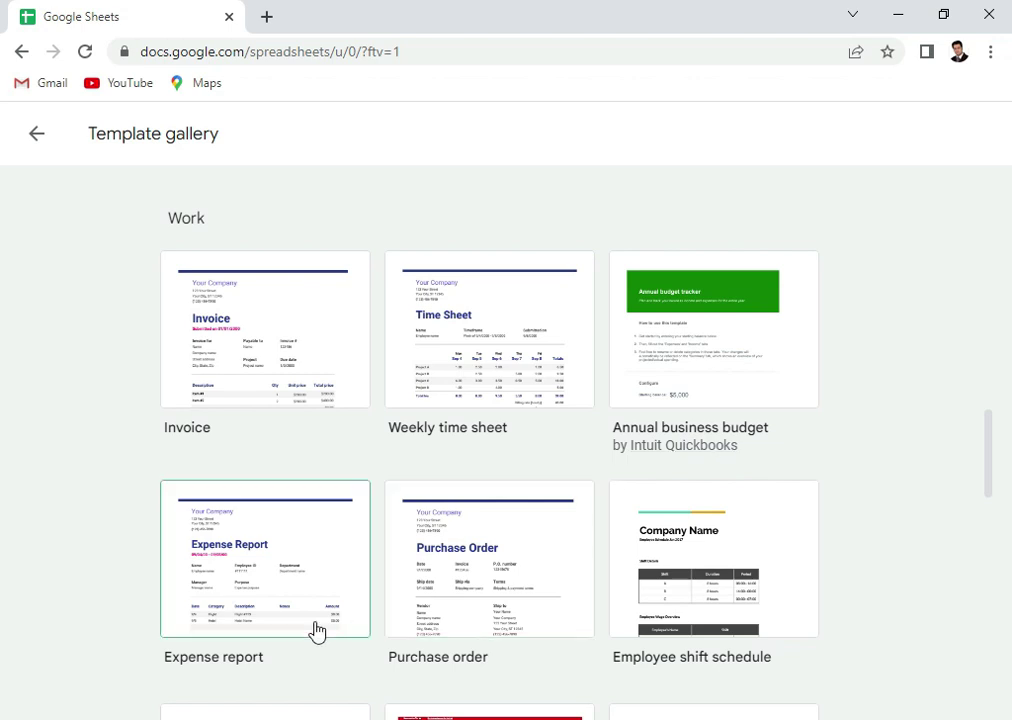
{"action": "scroll", "coordinate": [316, 630], "scroll_direction": "down", "scroll_amount": 4}
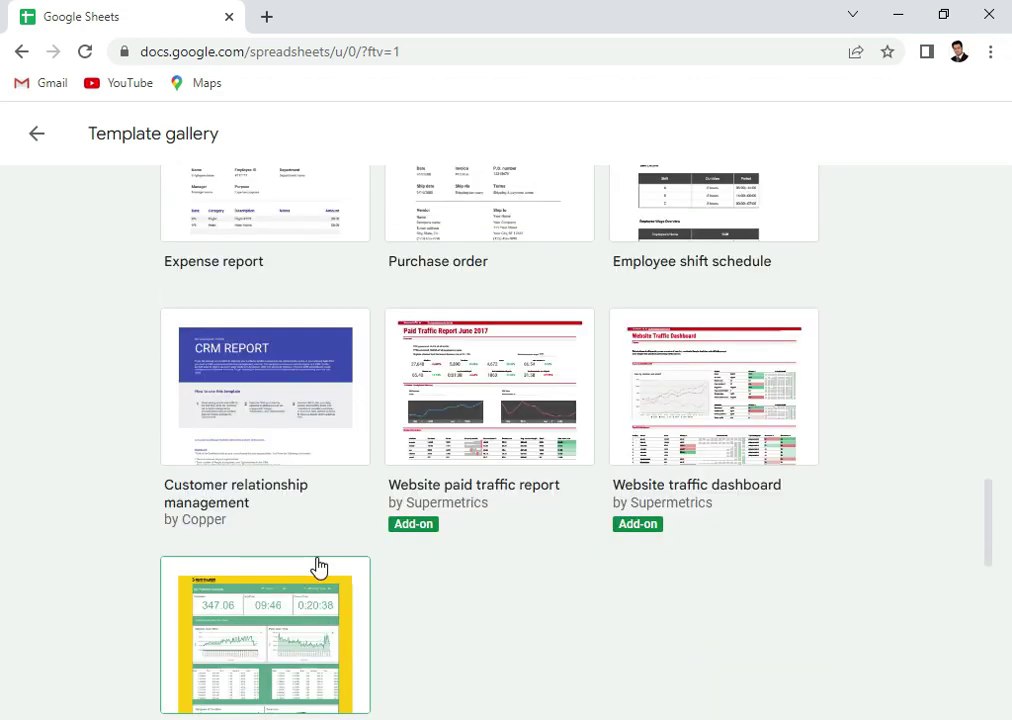
{"action": "scroll", "coordinate": [400, 515], "scroll_direction": "down", "scroll_amount": 3}
{"action": "scroll", "coordinate": [438, 435], "scroll_direction": "down", "scroll_amount": 3}
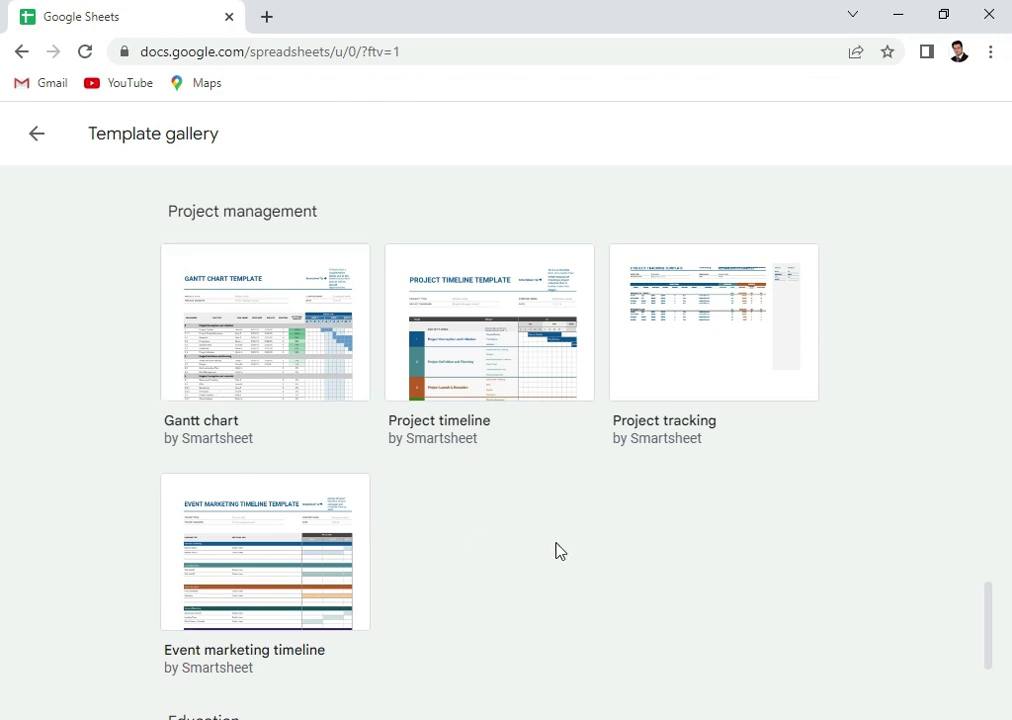
{"action": "scroll", "coordinate": [558, 549], "scroll_direction": "down", "scroll_amount": 3}
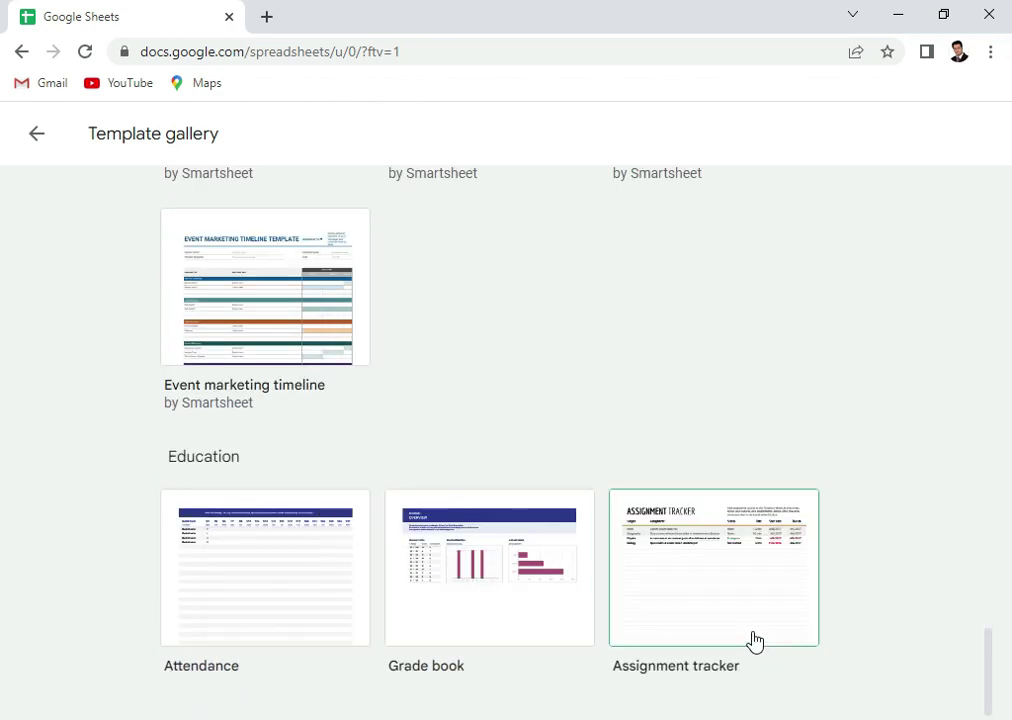
{"action": "scroll", "coordinate": [531, 407], "scroll_direction": "up", "scroll_amount": 15}
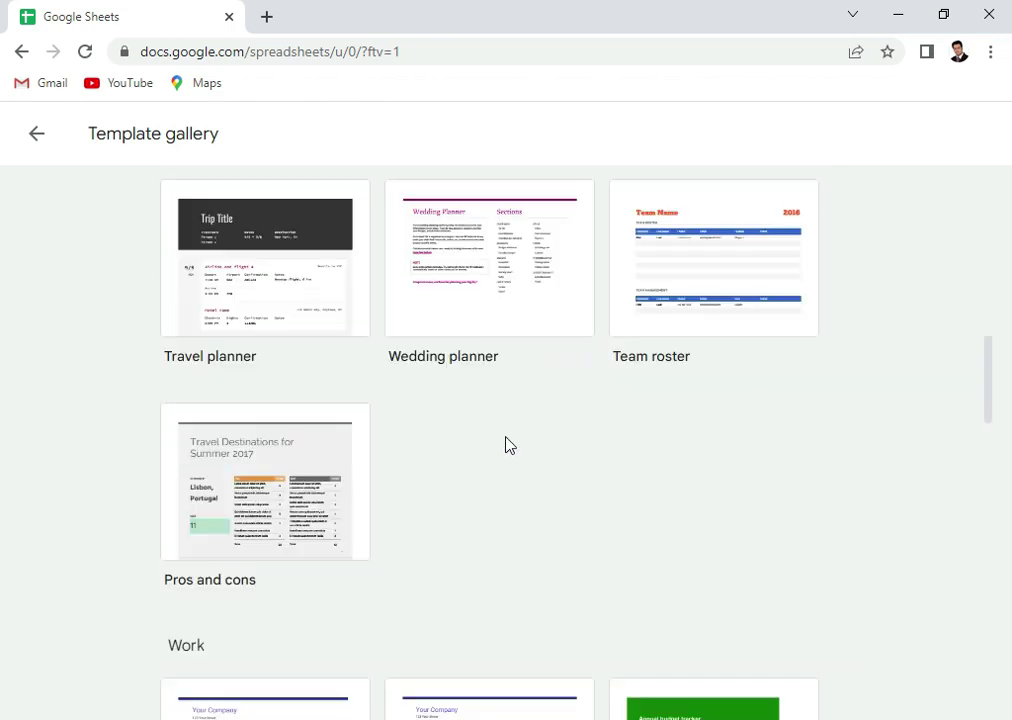
{"action": "scroll", "coordinate": [505, 445], "scroll_direction": "up", "scroll_amount": 10}
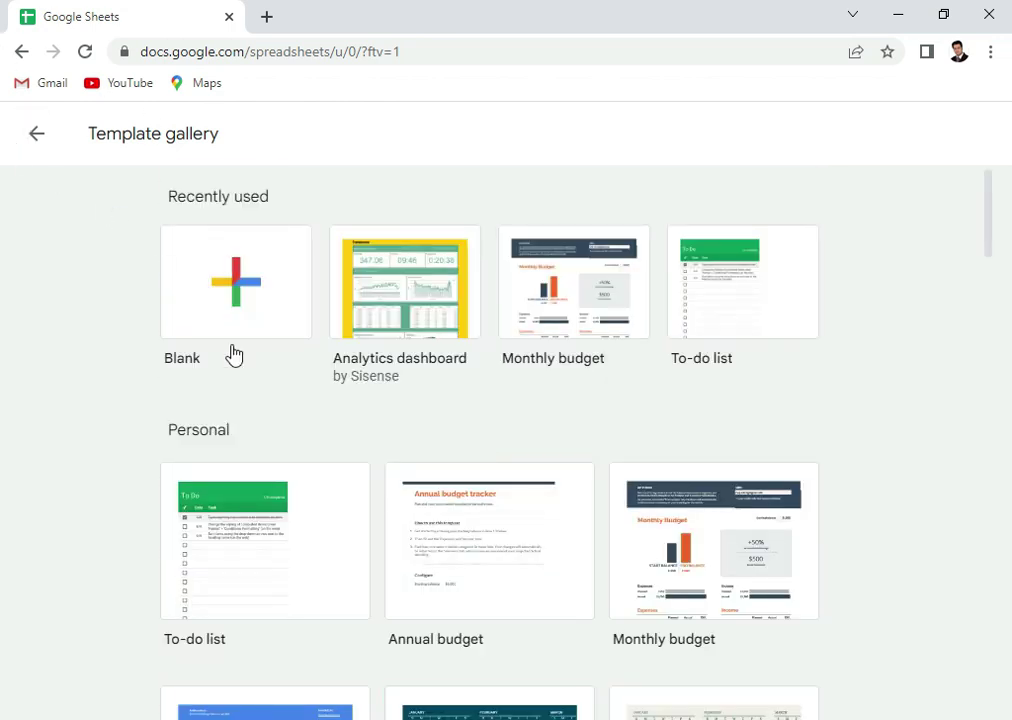
Create a Blank spreadsheet from the gallery and dismiss the Meet promotion popup
{"action": "left_click", "coordinate": [236, 286]}
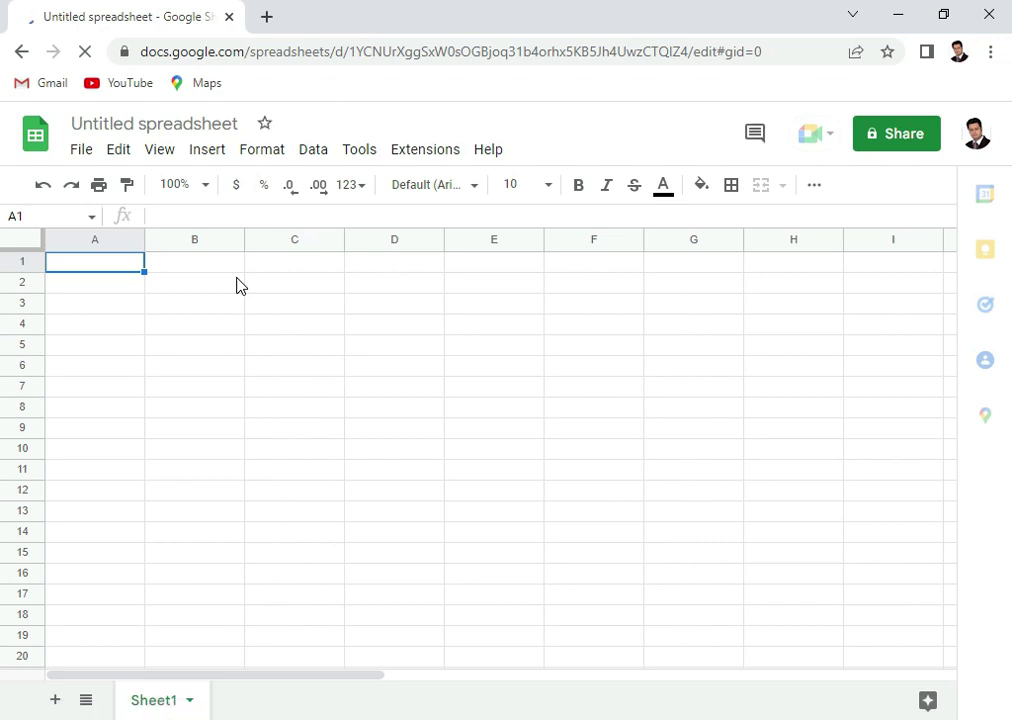
{"action": "left_click", "coordinate": [128, 124]}
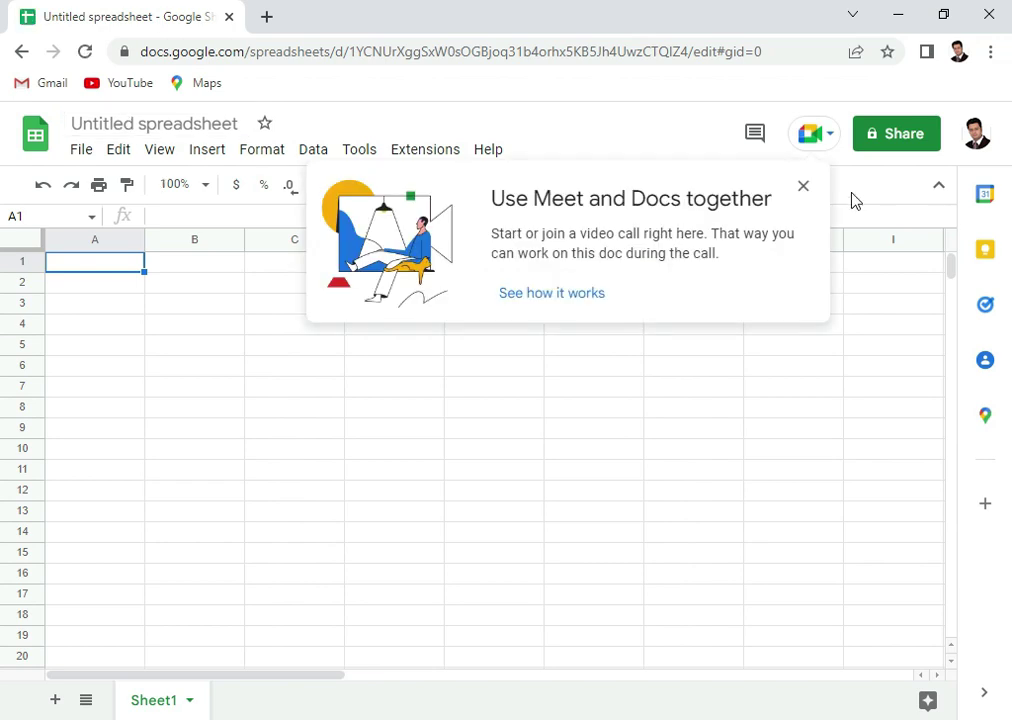
{"action": "left_click", "coordinate": [805, 190]}
Replace the 'Untitled spreadsheet' title with 'Test'
{"action": "left_click", "coordinate": [142, 124]}
{"action": "left_click", "coordinate": [215, 124]}
{"action": "left_click_drag", "start_coordinate": [233, 123], "coordinate": [55, 148]}
{"action": "key", "text": "BackSpace"}
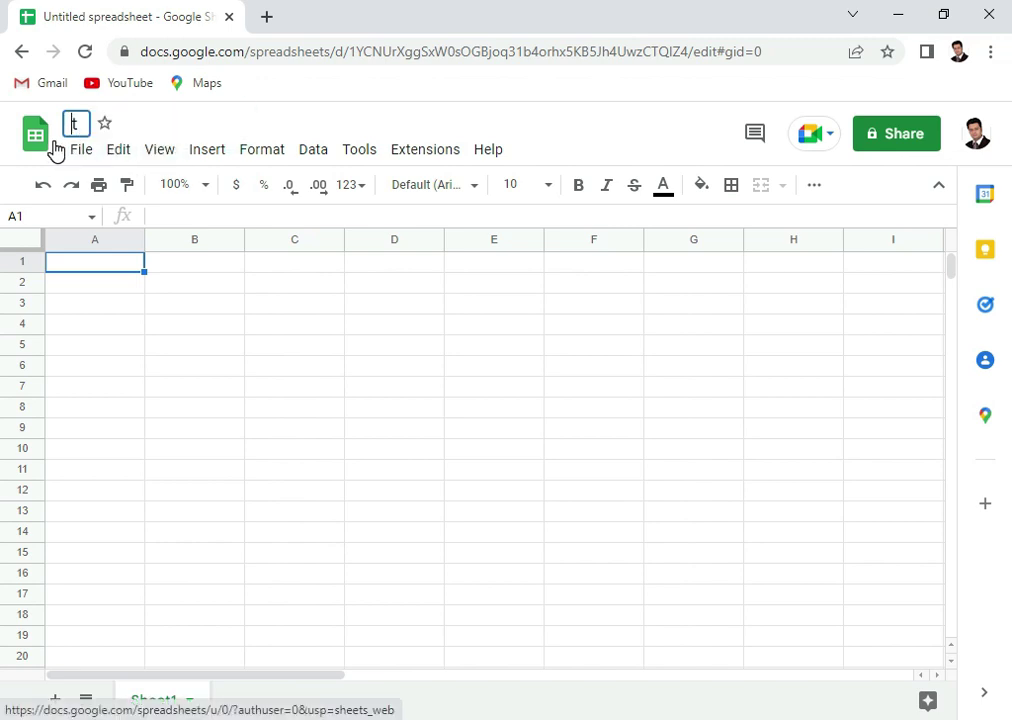
{"action": "key", "text": "Delete"}
{"action": "type", "text": "Test"}
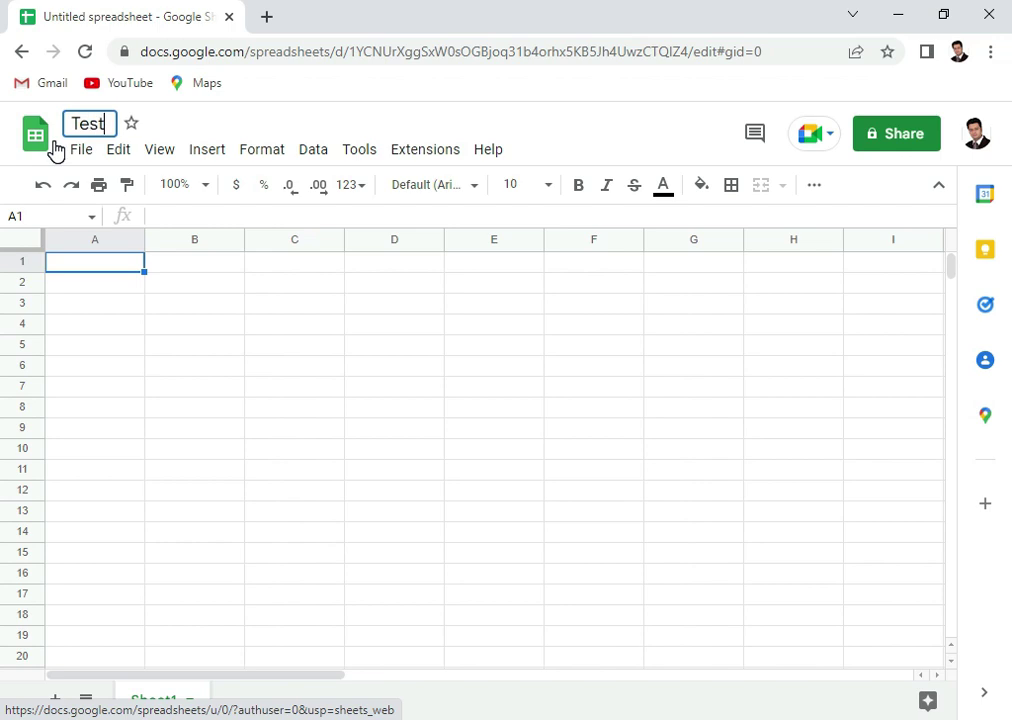
{"action": "key", "text": "Return"}
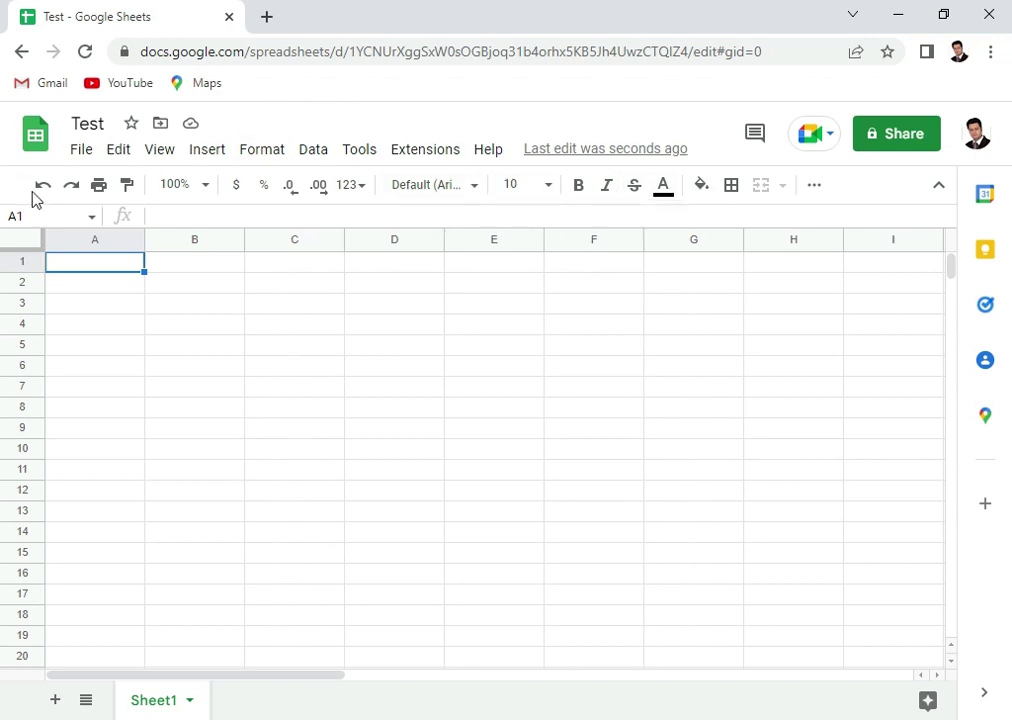
Browse the File menu's Download formats and Version history options
{"action": "left_click", "coordinate": [81, 151]}
{"action": "mouse_move", "coordinate": [98, 192]}
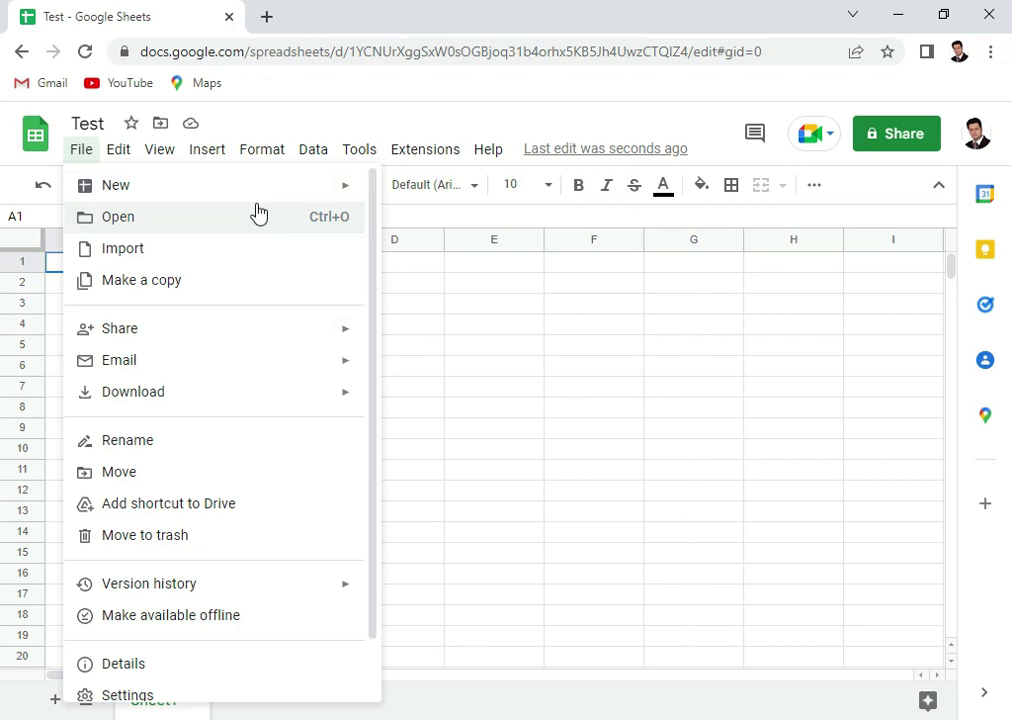
{"action": "mouse_move", "coordinate": [160, 370]}
{"action": "mouse_move", "coordinate": [166, 412]}
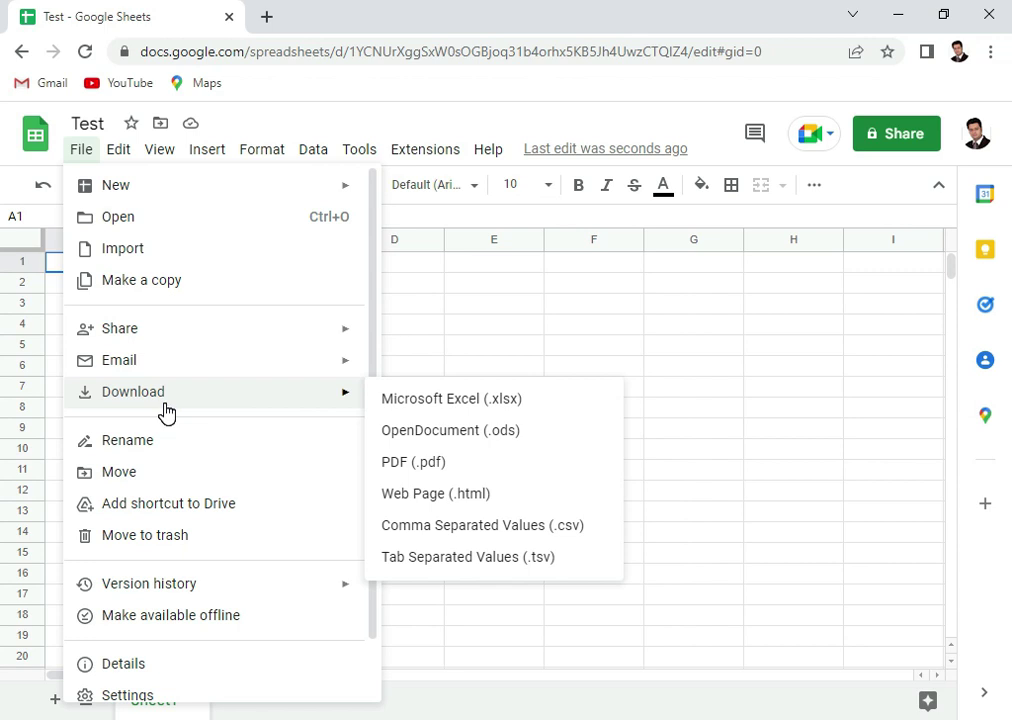
{"action": "scroll", "coordinate": [232, 540], "scroll_direction": "down", "scroll_amount": 1}
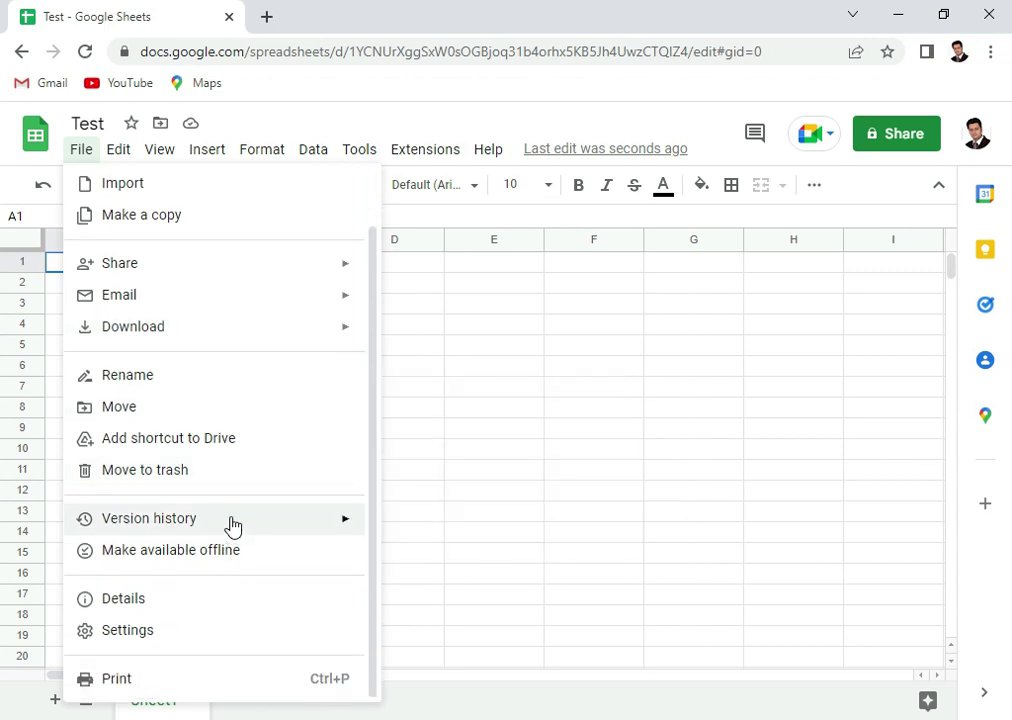
{"action": "mouse_move", "coordinate": [183, 532]}
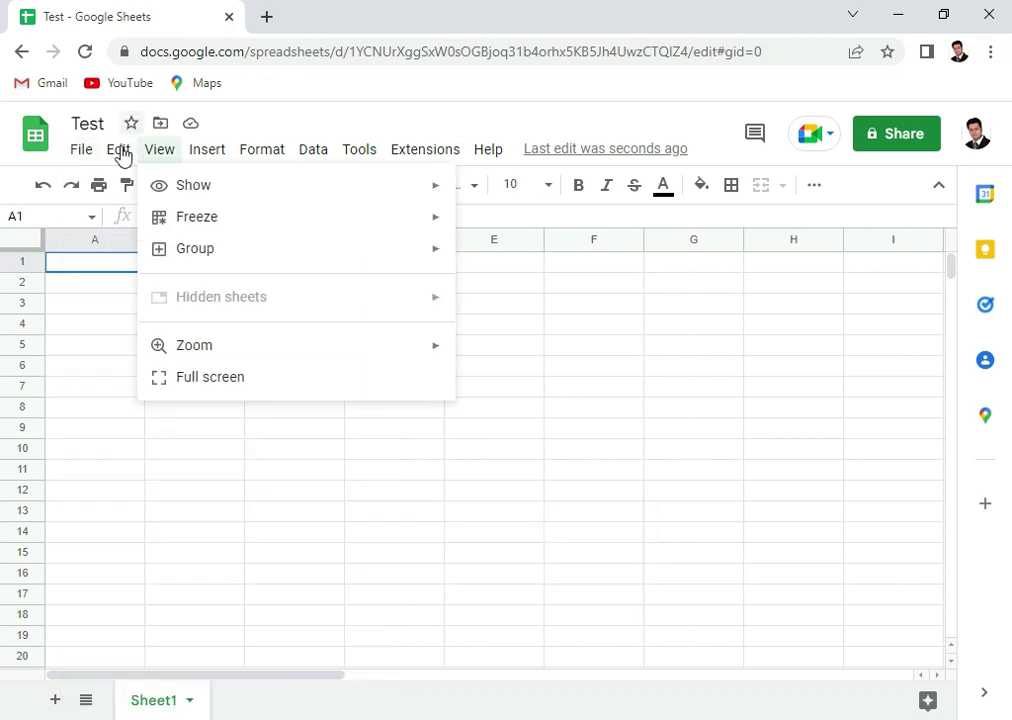
Look through the Edit, View, Insert, Format, Data, Tools and Extensions menus, then close them
{"action": "mouse_move", "coordinate": [121, 157]}
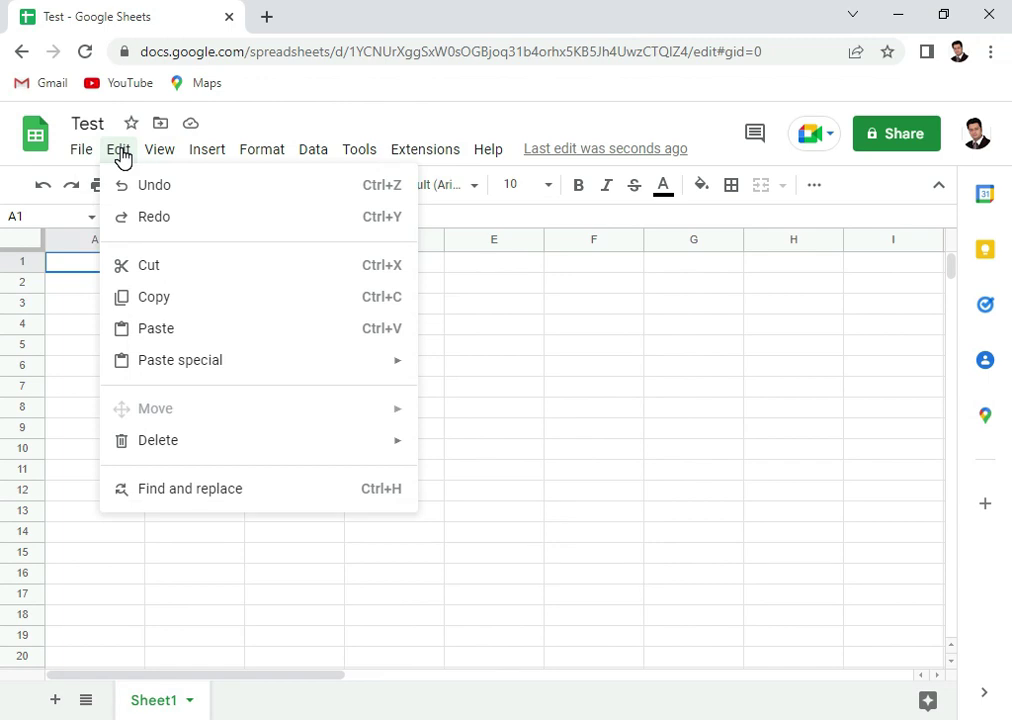
{"action": "mouse_move", "coordinate": [170, 163]}
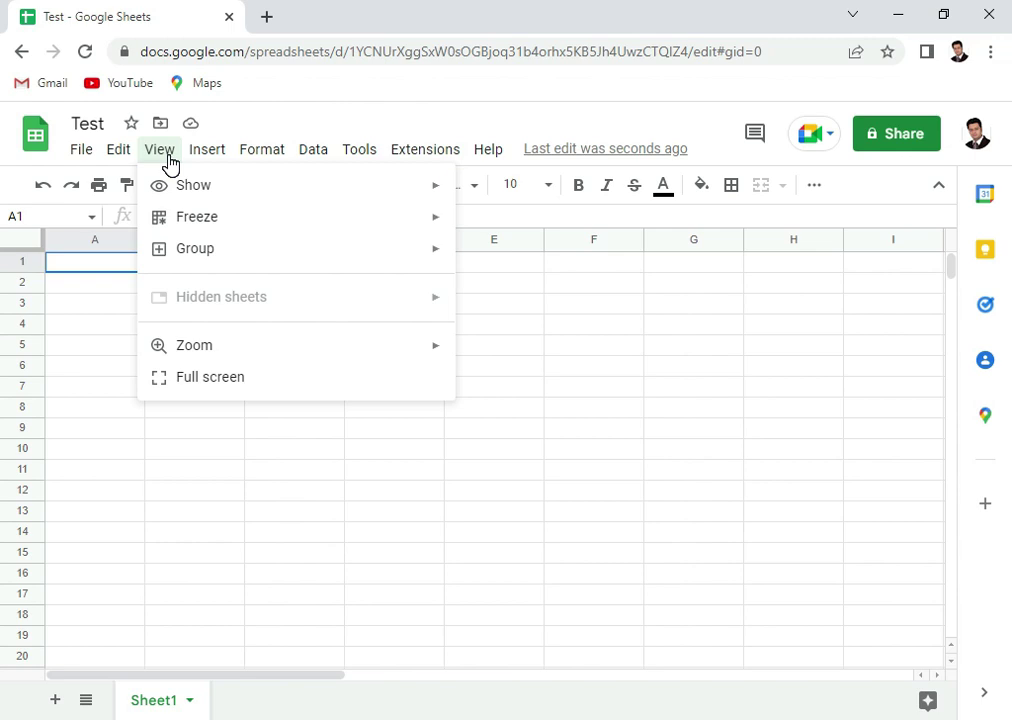
{"action": "mouse_move", "coordinate": [179, 194]}
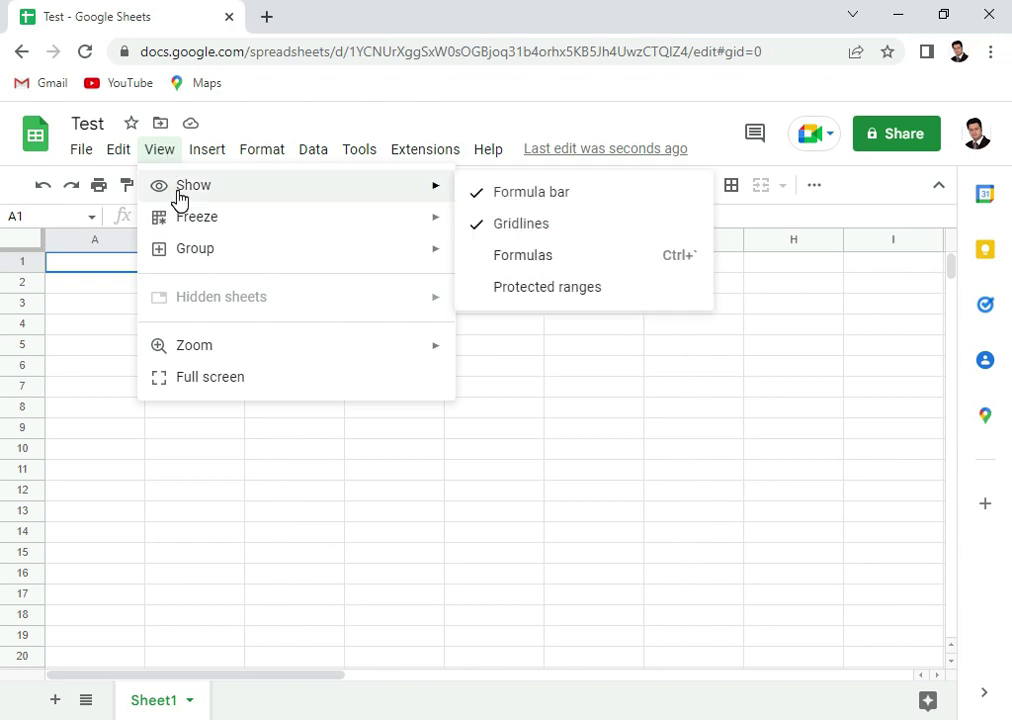
{"action": "mouse_move", "coordinate": [190, 228]}
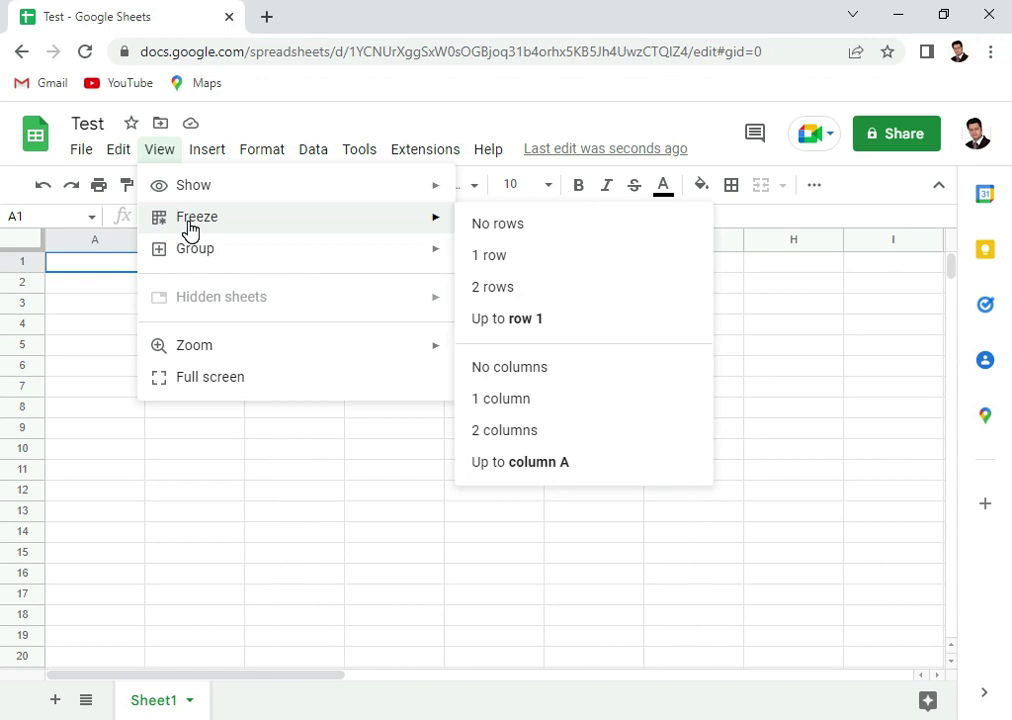
{"action": "mouse_move", "coordinate": [207, 153]}
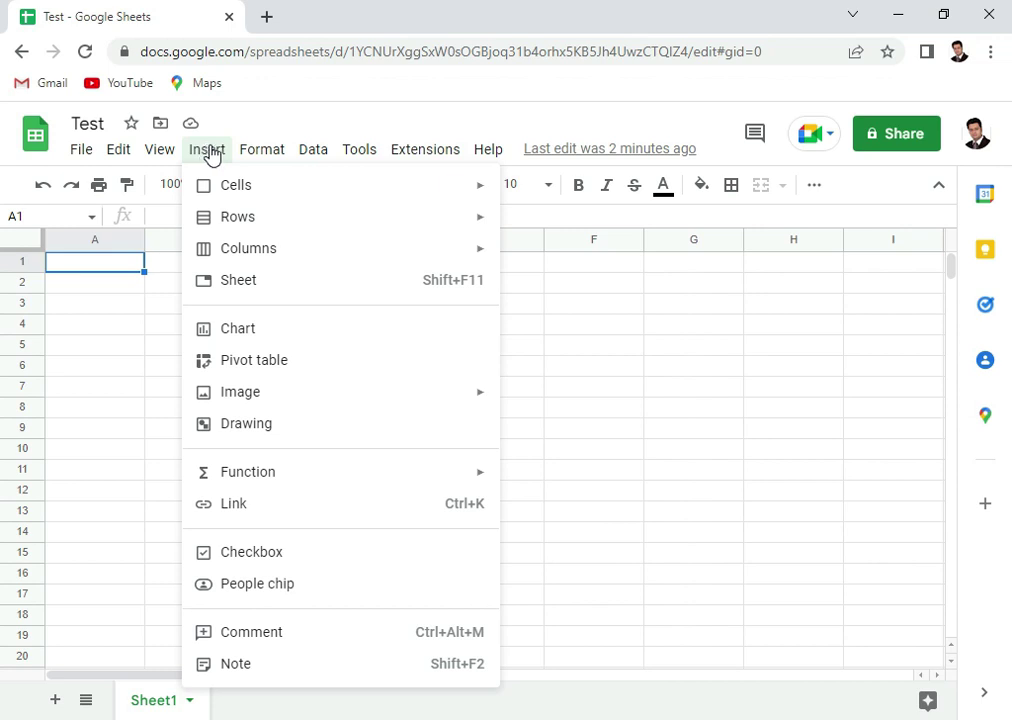
{"action": "mouse_move", "coordinate": [268, 157]}
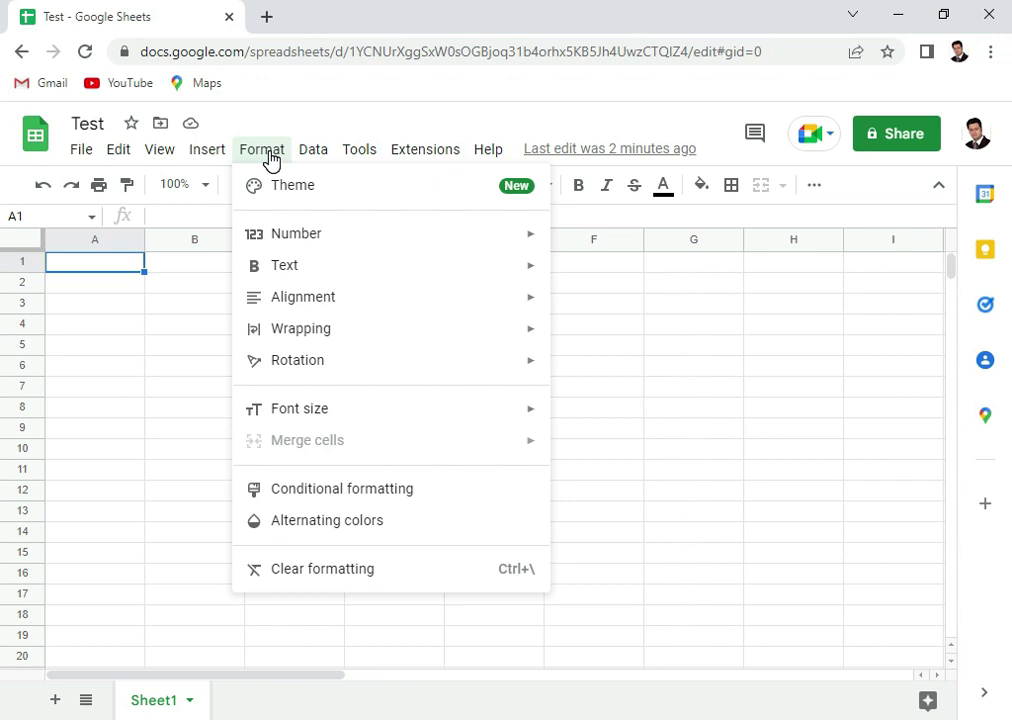
{"action": "mouse_move", "coordinate": [313, 163]}
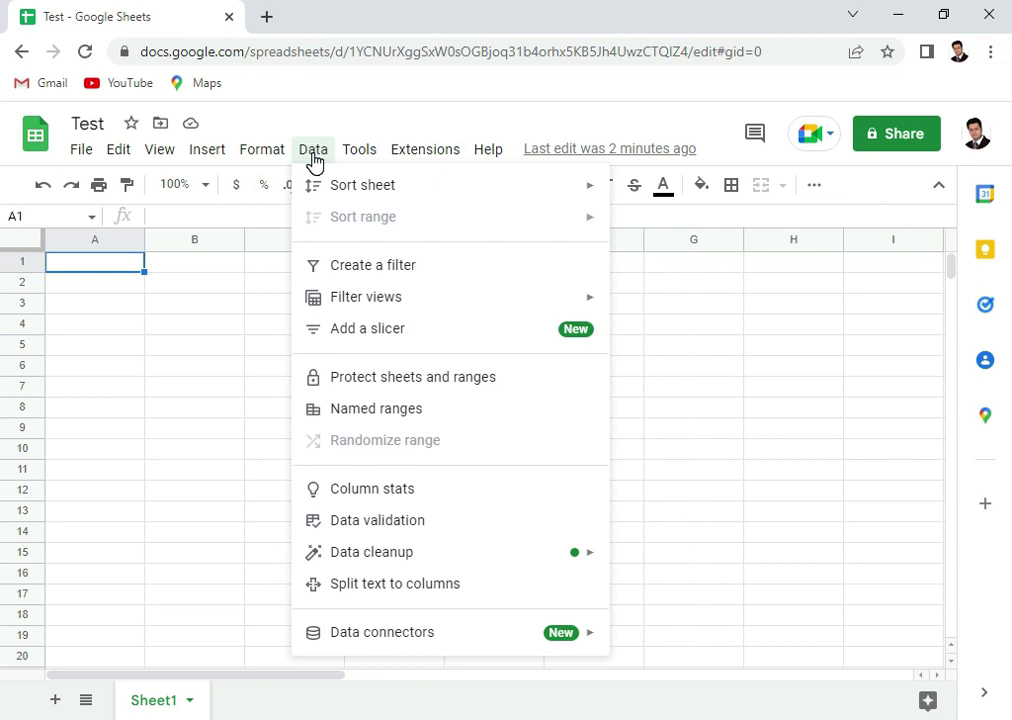
{"action": "mouse_move", "coordinate": [362, 163]}
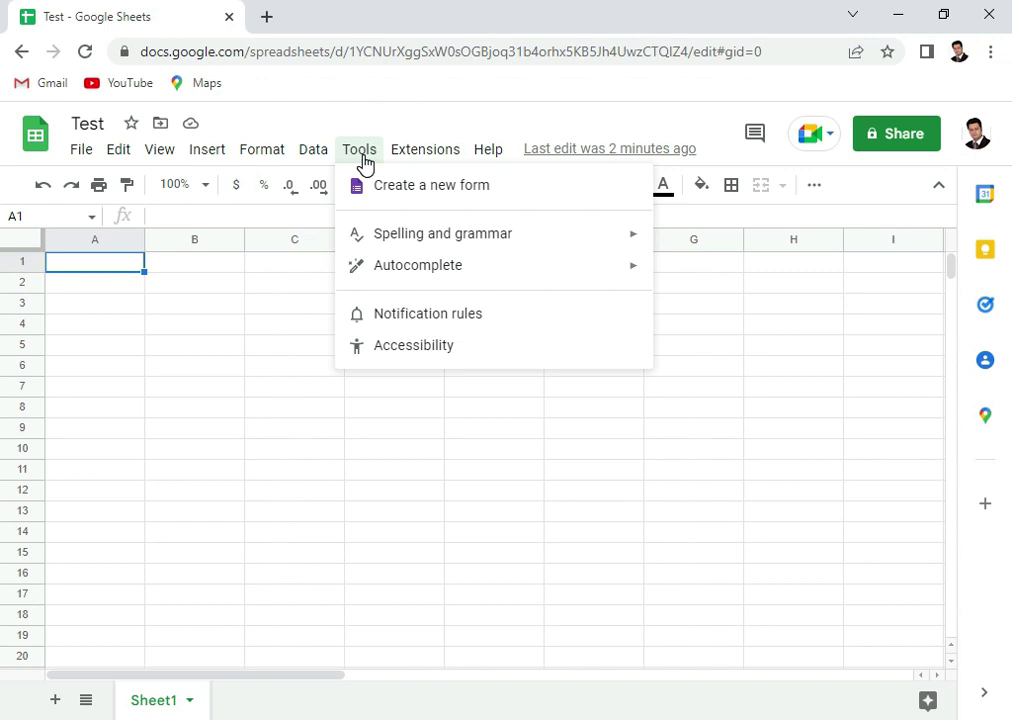
{"action": "mouse_move", "coordinate": [413, 163]}
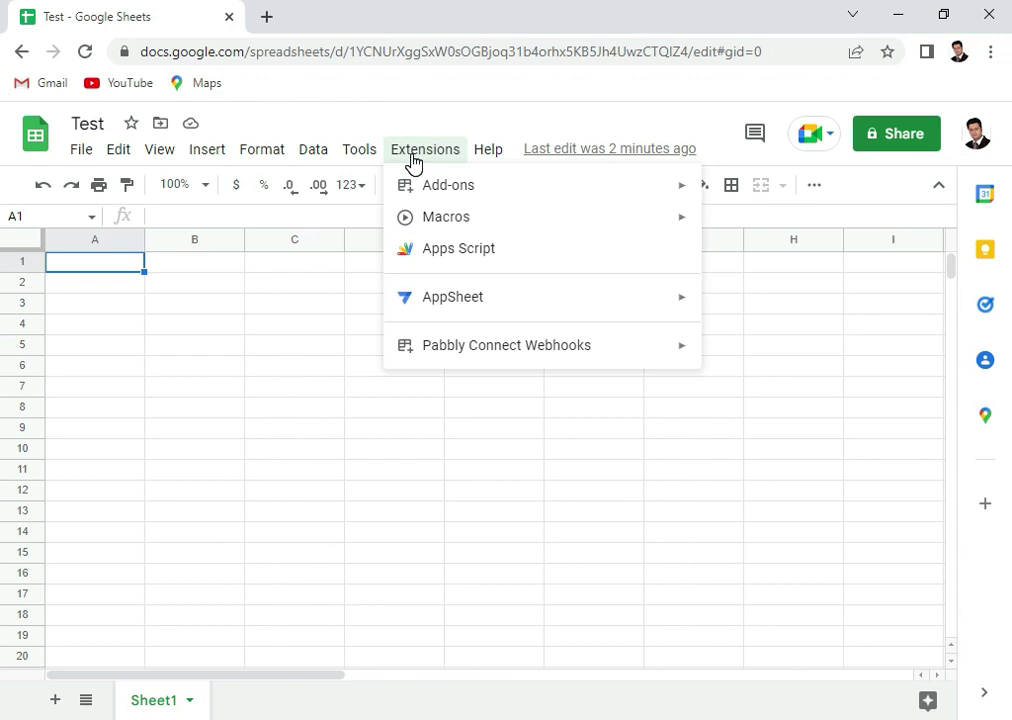
{"action": "left_click", "coordinate": [264, 302]}
Enter the heading S.No in A1 with serial numbers 1, 2, 3, 4 below it
{"action": "left_click", "coordinate": [97, 264]}
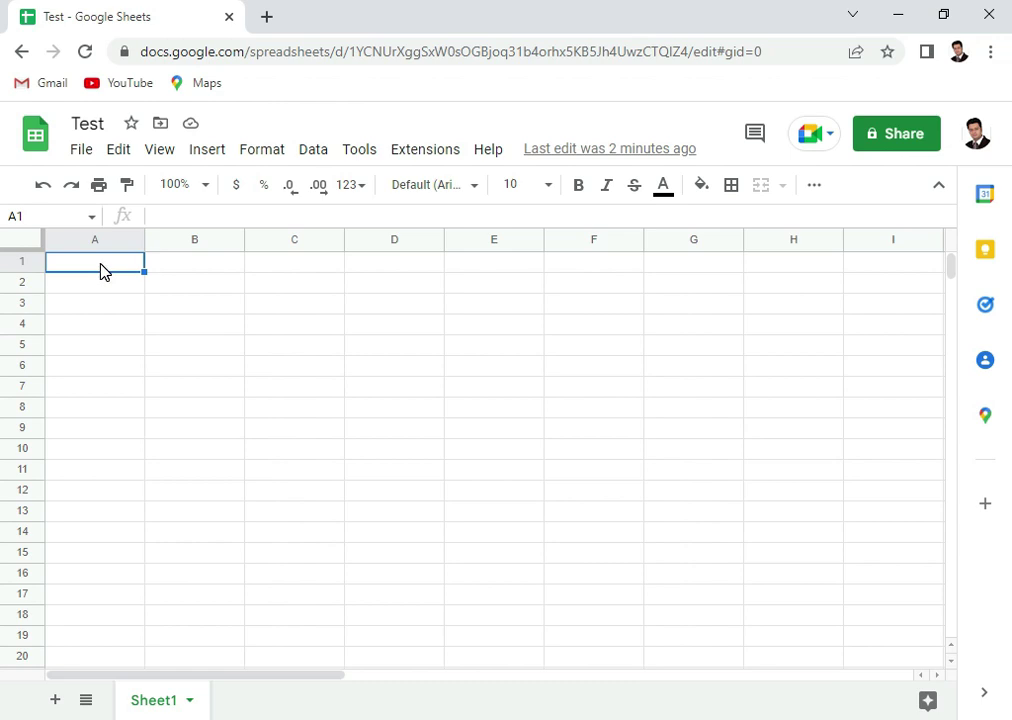
{"action": "type", "text": "S.No"}
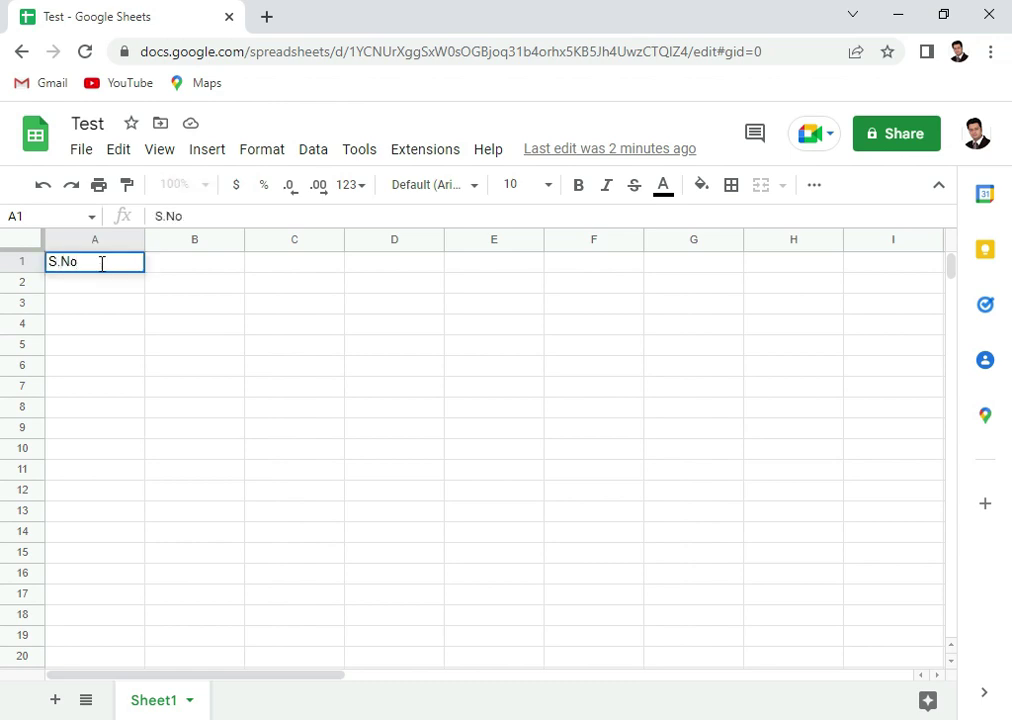
{"action": "key", "text": "Return"}
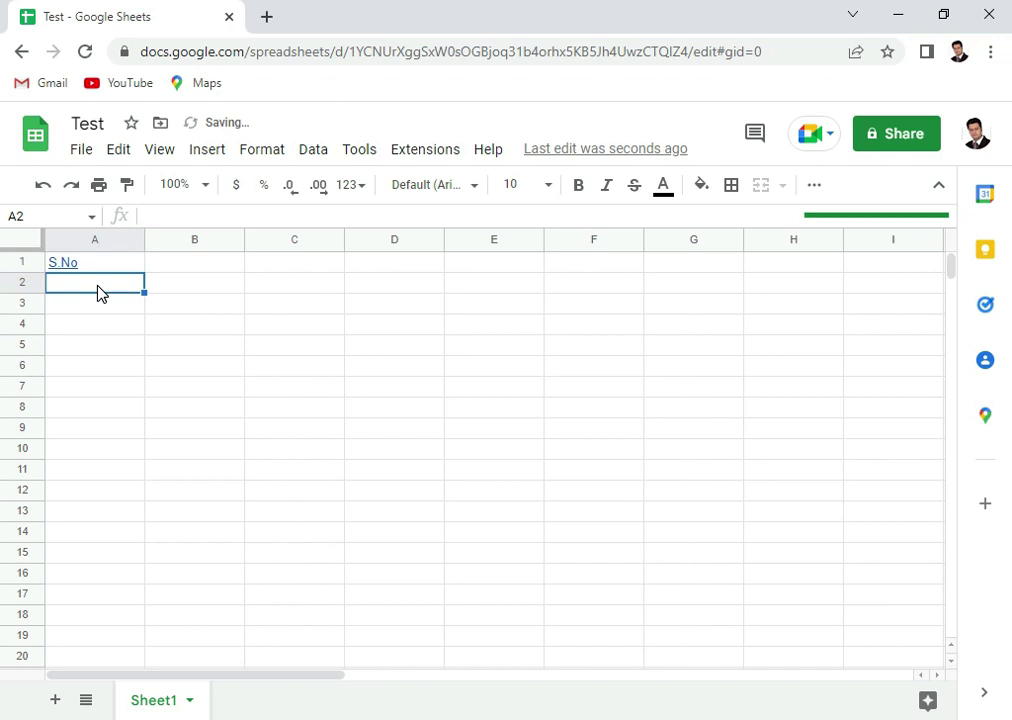
{"action": "type", "text": "1"}
{"action": "key", "text": "Return"}
{"action": "type", "text": "2"}
{"action": "key", "text": "Return"}
{"action": "type", "text": "3"}
{"action": "key", "text": "Return"}
{"action": "type", "text": "4"}
{"action": "key", "text": "Return"}
Enter the heading Data in B1 with aaa and bbb below it
{"action": "left_click", "coordinate": [202, 264]}
{"action": "type", "text": "D"}
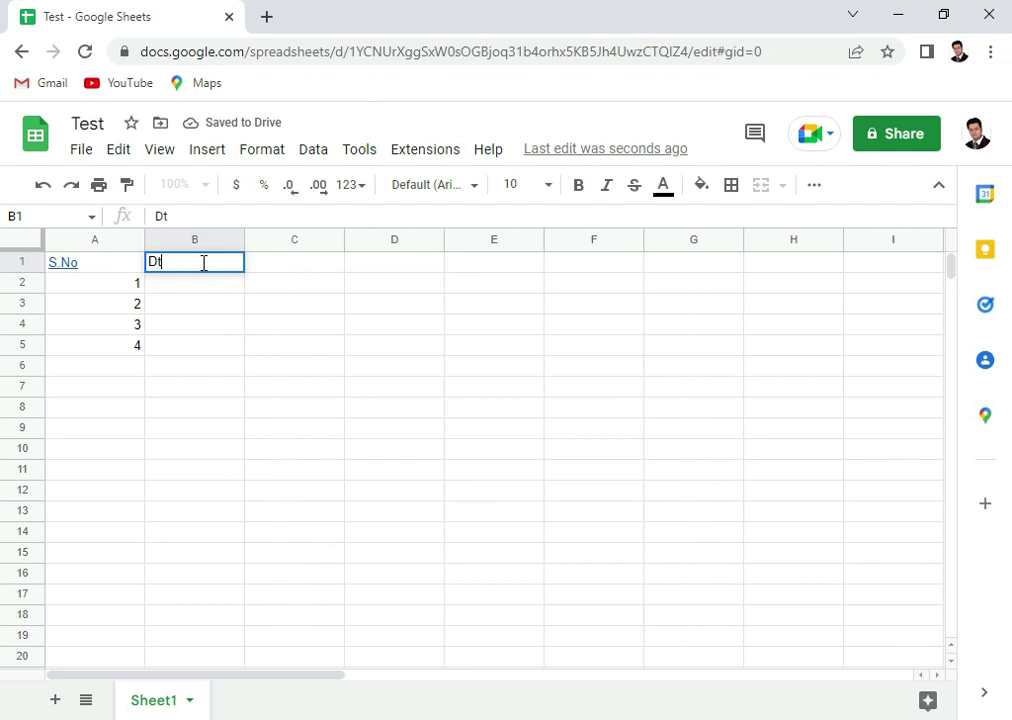
{"action": "type", "text": "ata"}
{"action": "key", "text": "Return"}
{"action": "type", "text": "aaa"}
{"action": "key", "text": "Return"}
{"action": "type", "text": "bbb"}
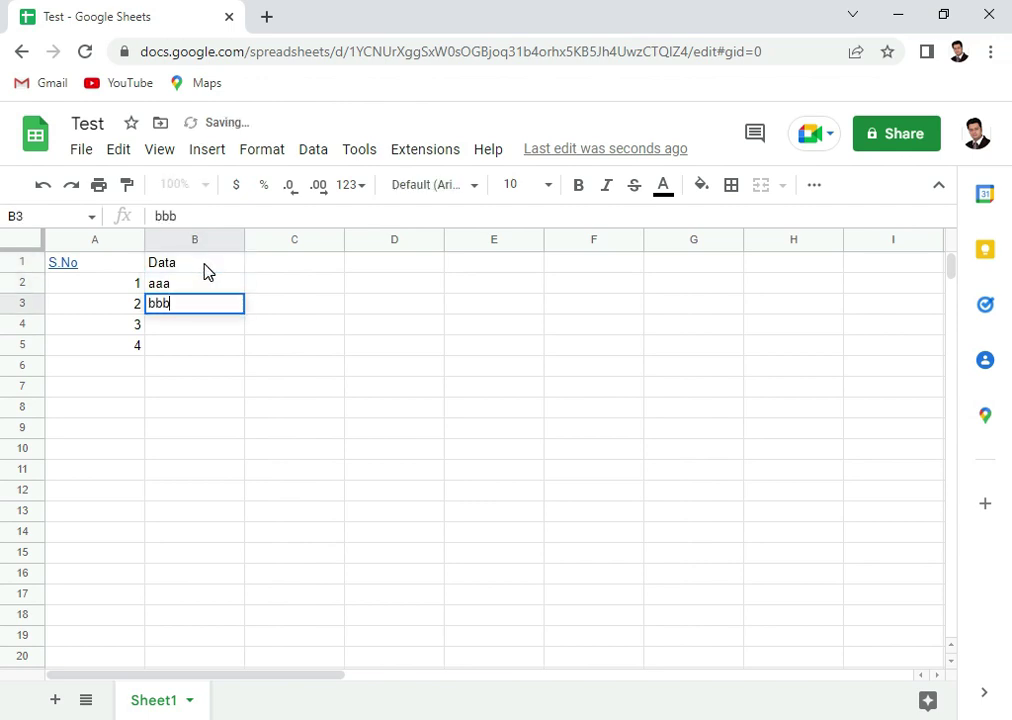
{"action": "key", "text": "Return"}
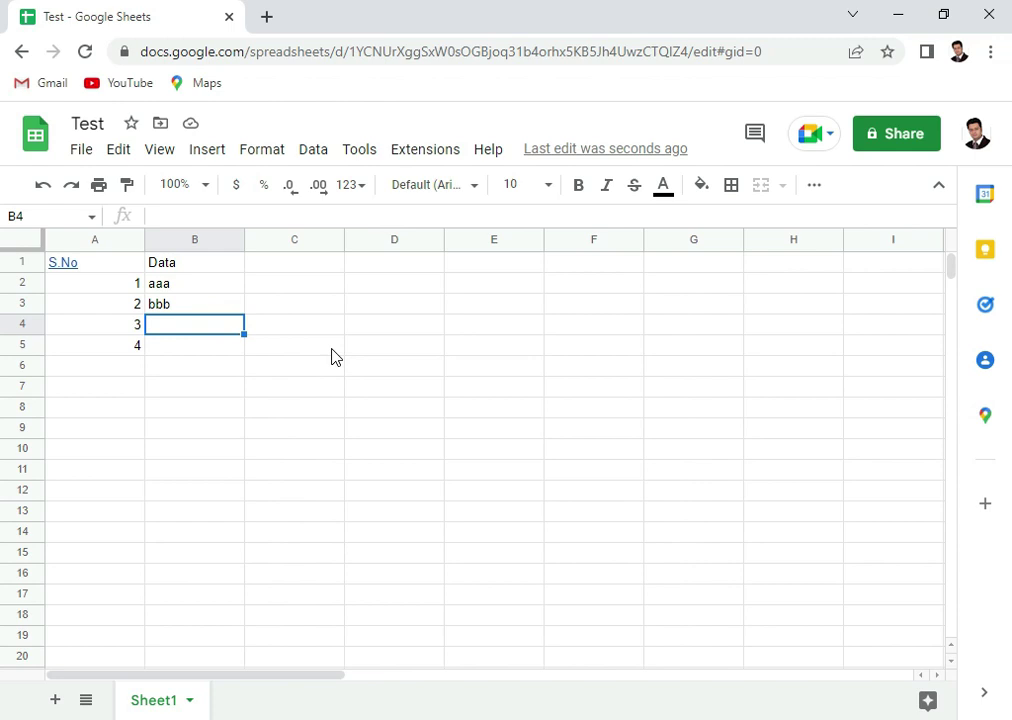
Check File > Share, then open the Share dialog for Test from the green Share button
{"action": "left_click", "coordinate": [74, 156]}
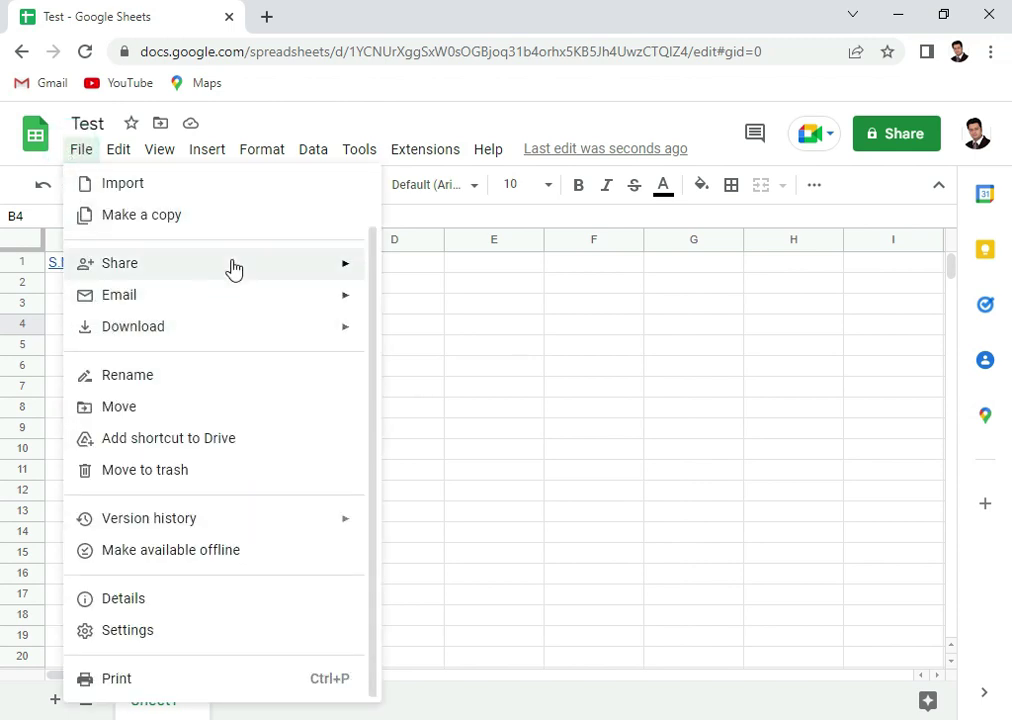
{"action": "mouse_move", "coordinate": [231, 267]}
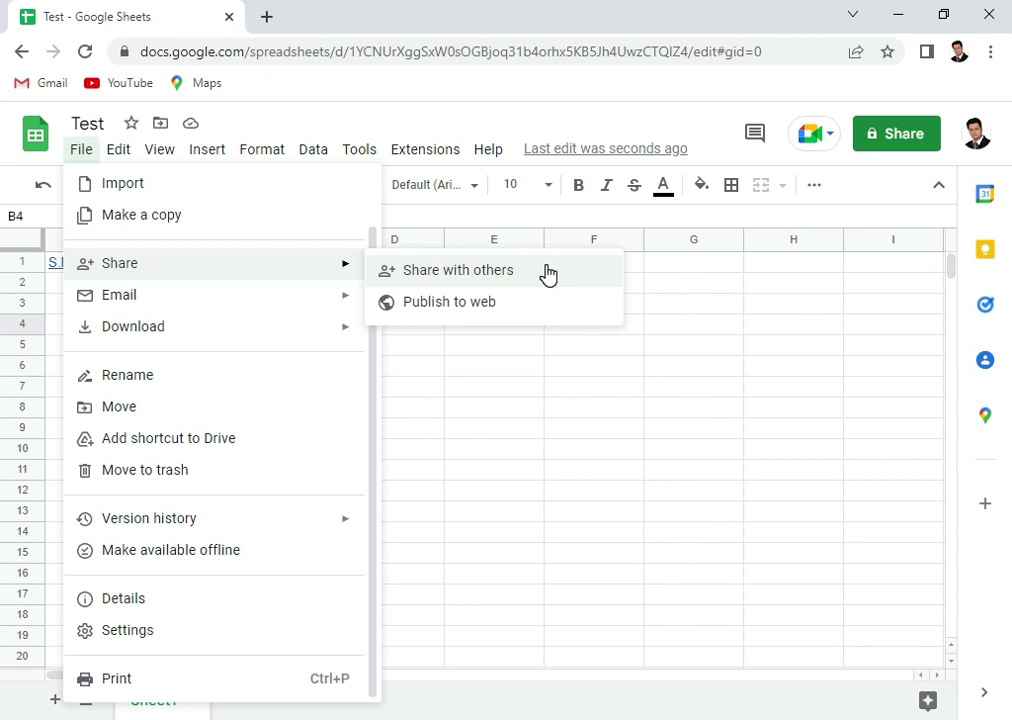
{"action": "left_click", "coordinate": [736, 330]}
{"action": "left_click", "coordinate": [901, 137]}
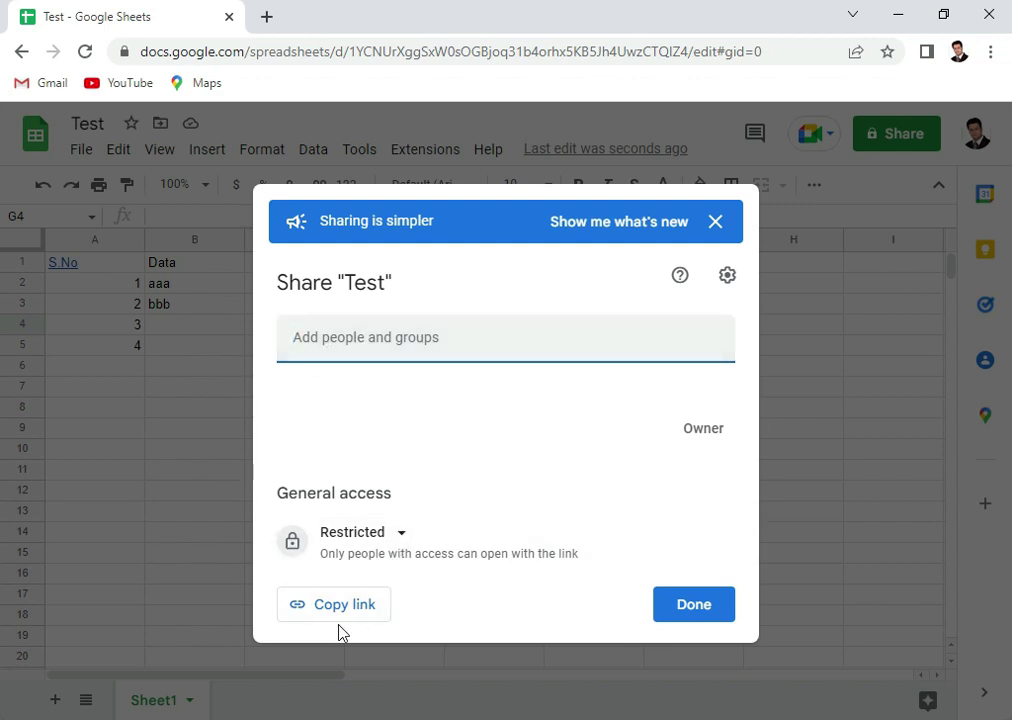
Review the general access choices, dismiss the sharing banner, and finish with access left Restricted
{"action": "left_click", "coordinate": [407, 540]}
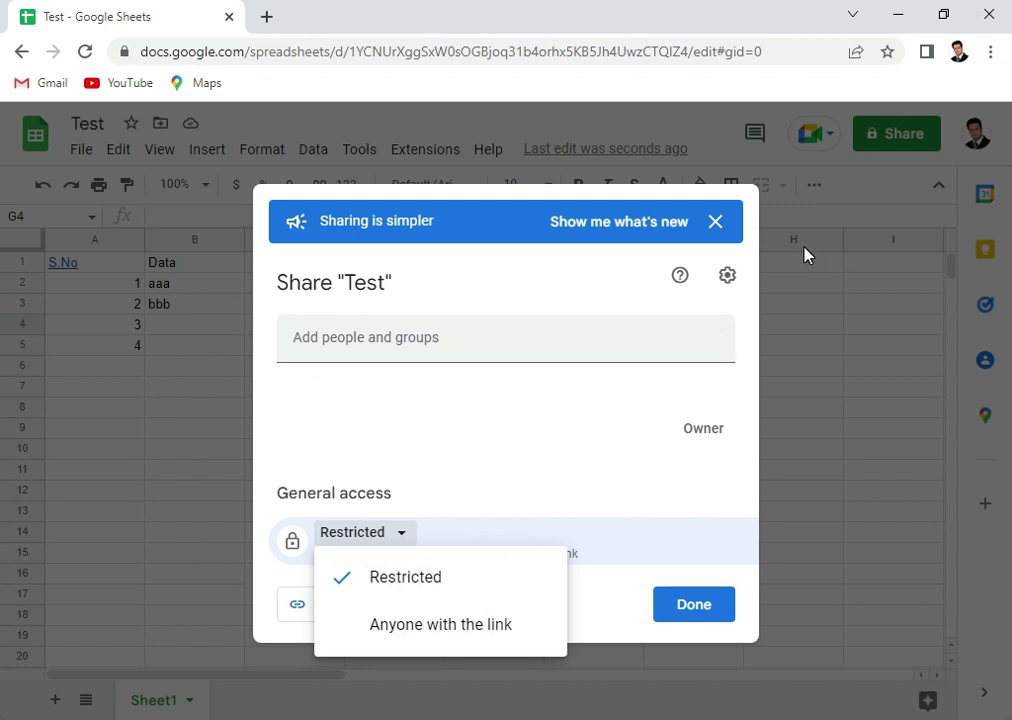
{"action": "left_click", "coordinate": [718, 228]}
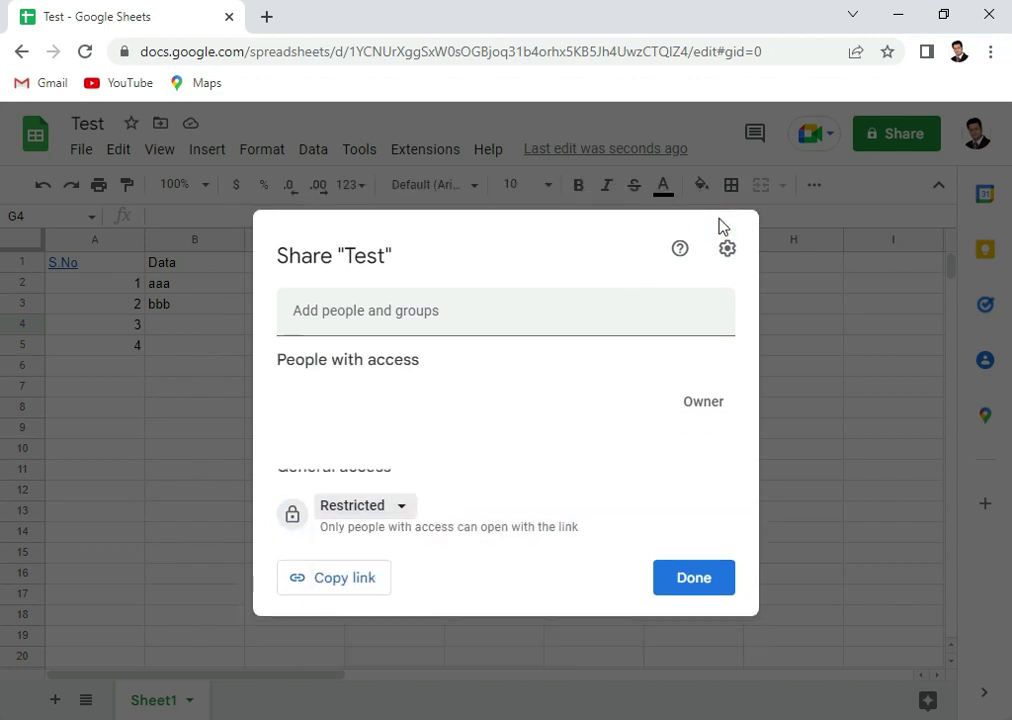
{"action": "left_click", "coordinate": [714, 576]}
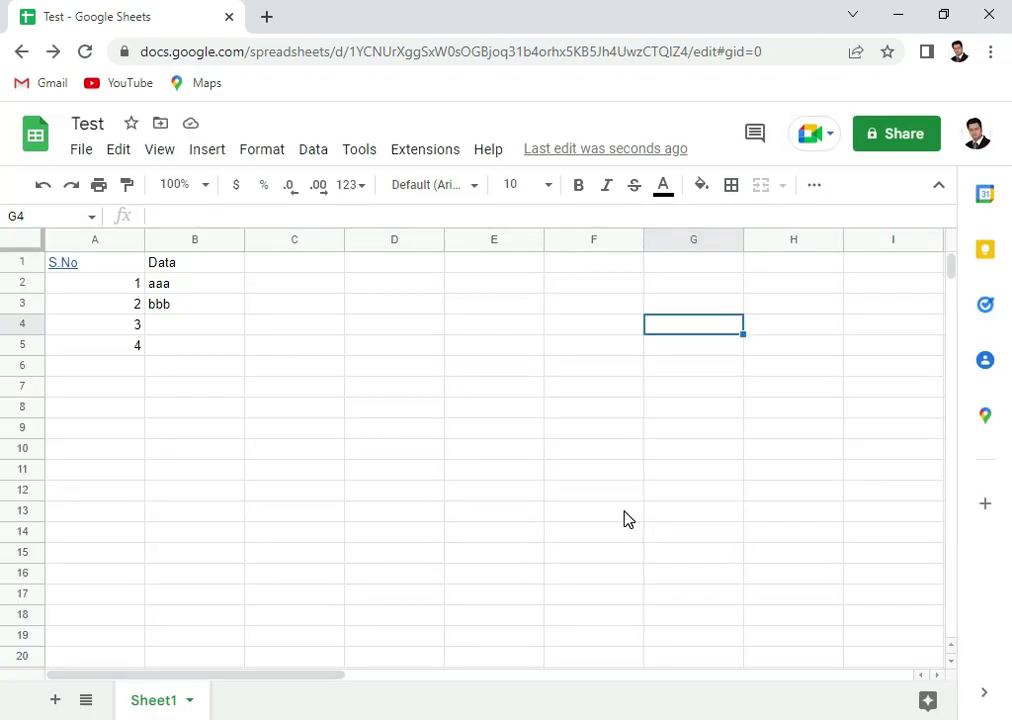